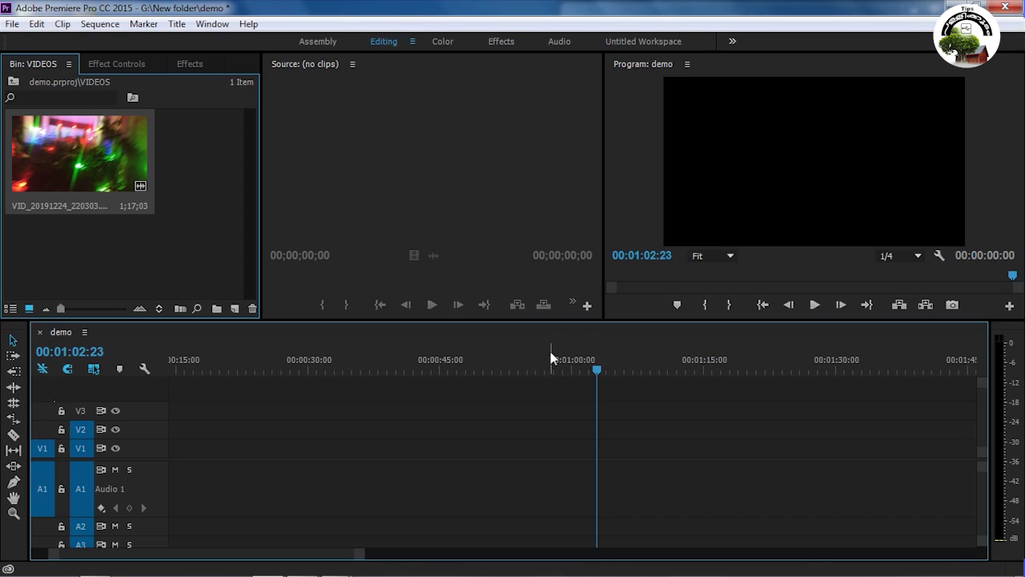
# Step: Load the VIDEOS bin's clip in the Source monitor and mark In at 00;00;26;22 and Out at 00;00;33;18
pyautogui.doubleClick(104, 171)
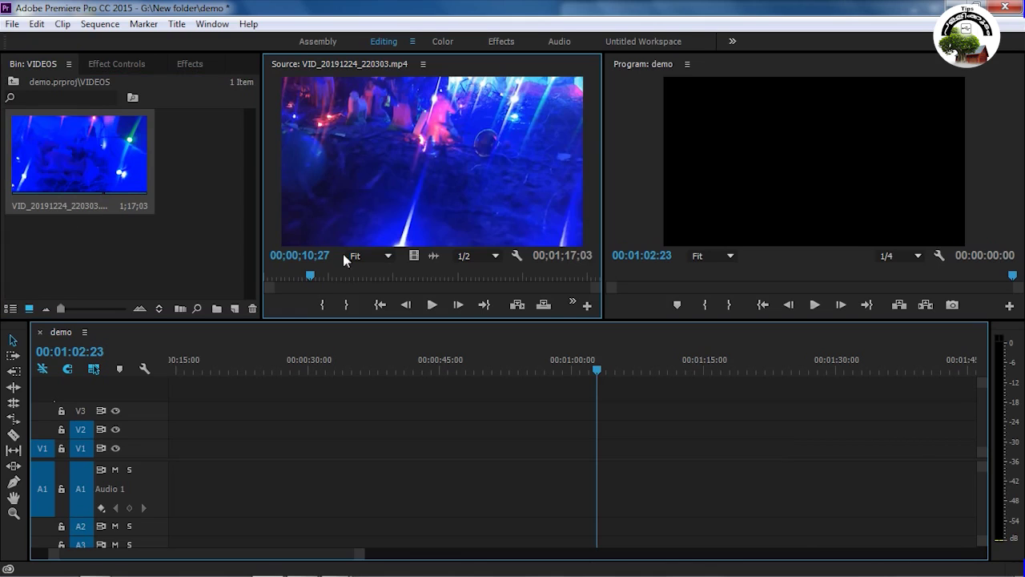
pyautogui.moveTo(311, 276); pyautogui.dragTo(448, 278)
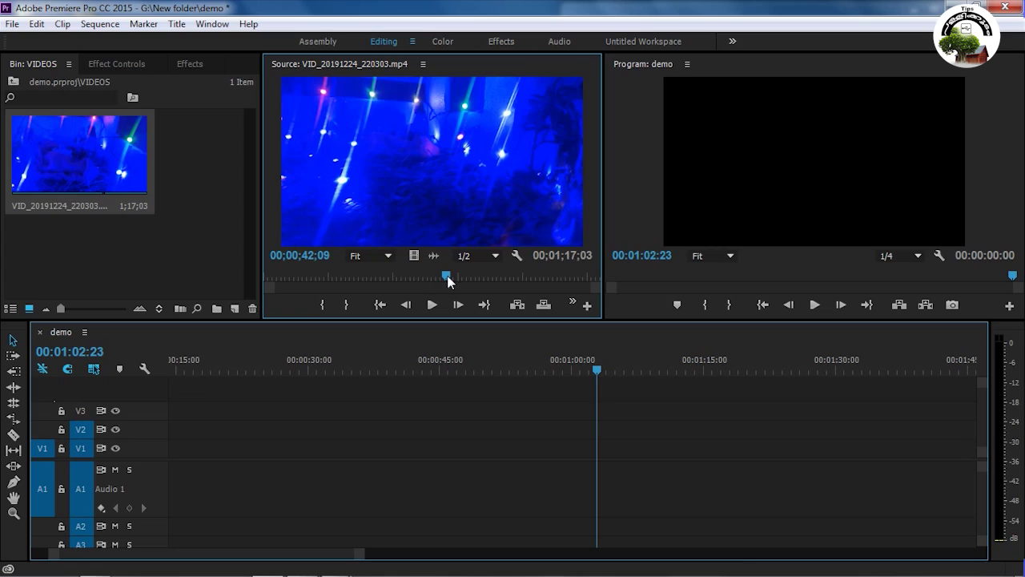
pyautogui.moveTo(445, 278); pyautogui.dragTo(379, 282)
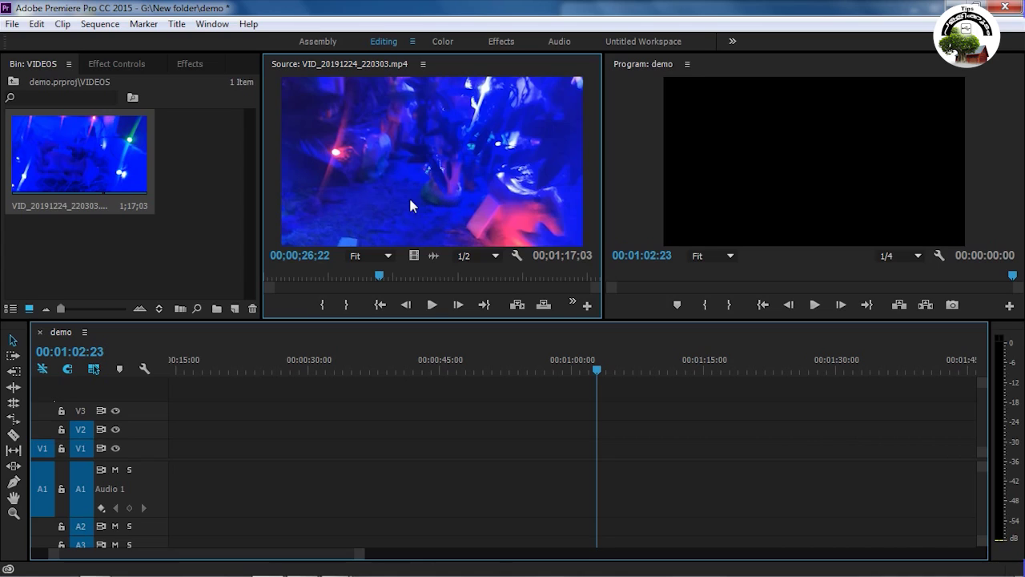
pyautogui.press('i')
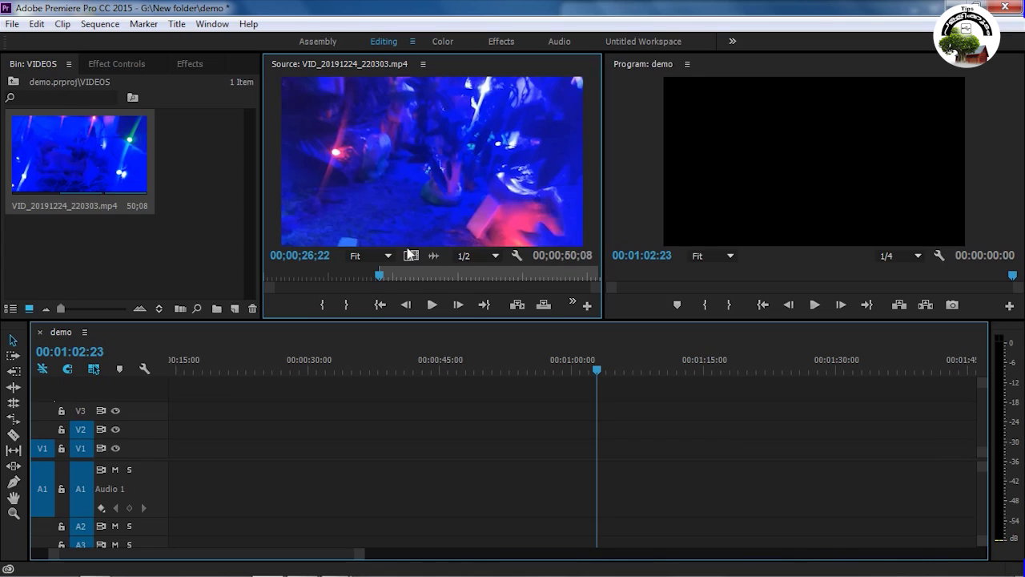
pyautogui.moveTo(382, 277); pyautogui.dragTo(409, 277)
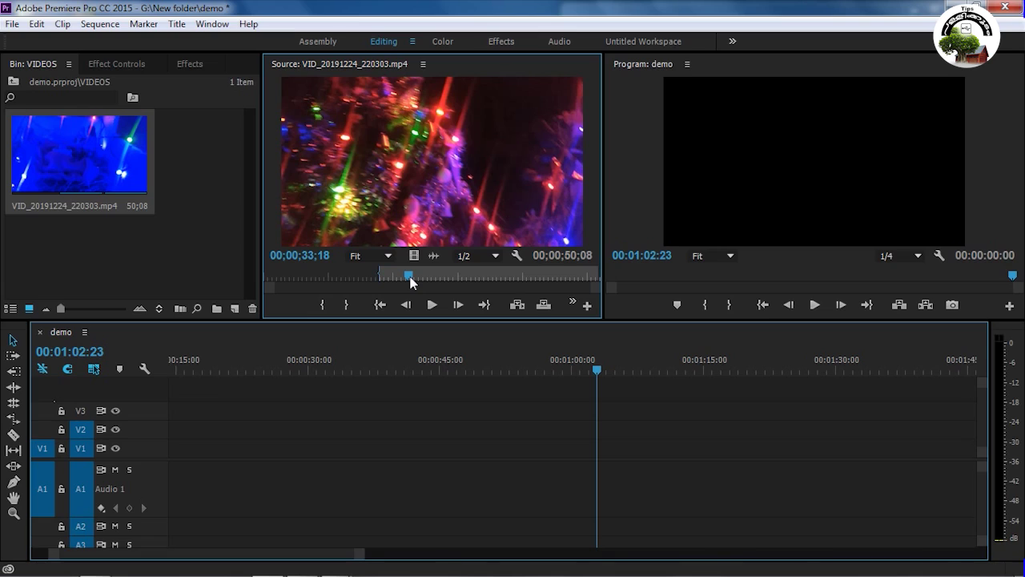
pyautogui.press('o')
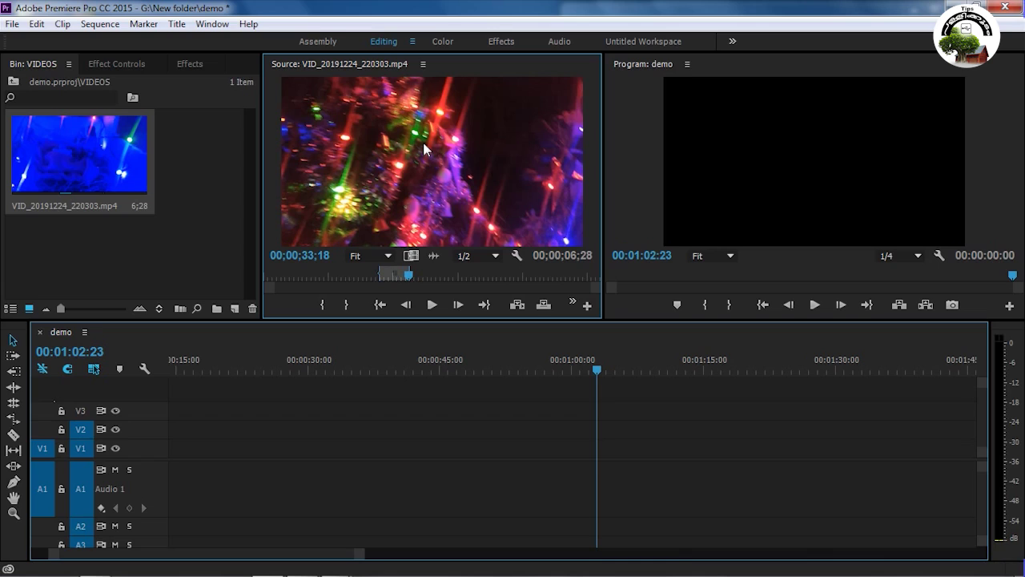
# Step: Place the marked excerpt on V1 and A1 at about 00;00;44;00, changing the sequence settings to match the clip
pyautogui.moveTo(423, 144); pyautogui.dragTo(430, 454)
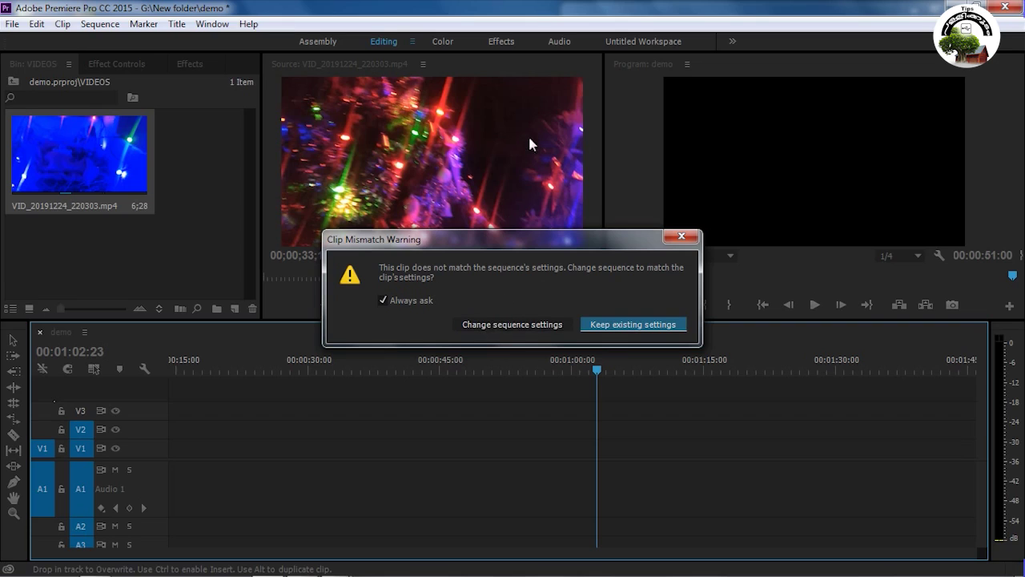
pyautogui.click(513, 324)
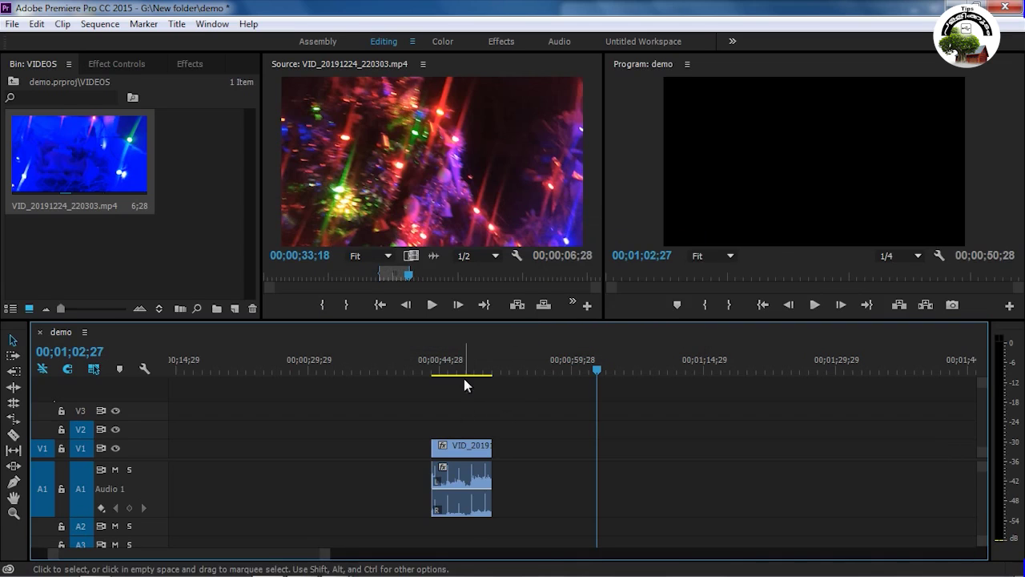
pyautogui.click(469, 368)
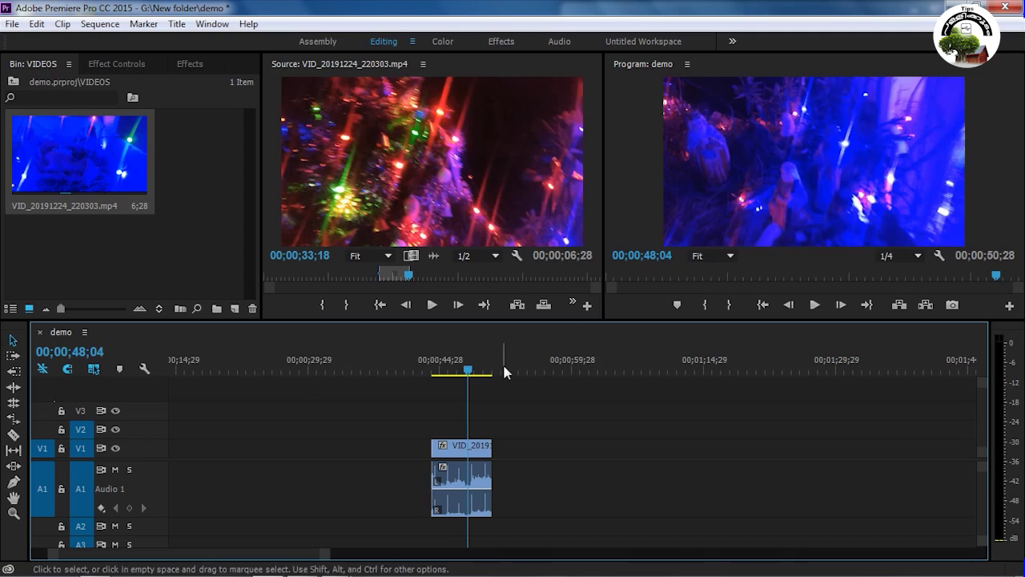
pyautogui.click(429, 368)
pyautogui.moveTo(429, 368); pyautogui.dragTo(477, 370)
# Step: Delete the excerpt from the timeline and place it again on V1 and A1, starting at about 00;00;46;17
pyautogui.click(460, 451)
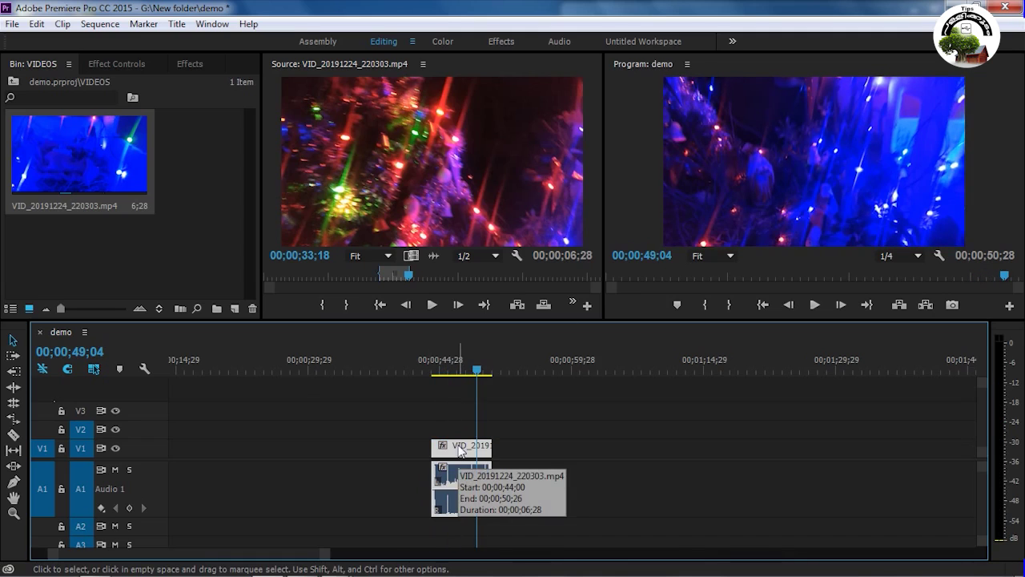
pyautogui.press('Delete')
pyautogui.moveTo(432, 144); pyautogui.dragTo(465, 439)
# Step: Scrub through the placed excerpt on the timeline to preview it, ending just past its last frame
pyautogui.click(494, 368)
pyautogui.moveTo(496, 368)
pyautogui.mouseDown()
pyautogui.moveTo(462, 371)
pyautogui.moveTo(503, 371)
pyautogui.moveTo(470, 373)
pyautogui.moveTo(497, 380)
pyautogui.moveTo(459, 383)
pyautogui.moveTo(491, 373)
pyautogui.mouseUp()
pyautogui.click(487, 454)
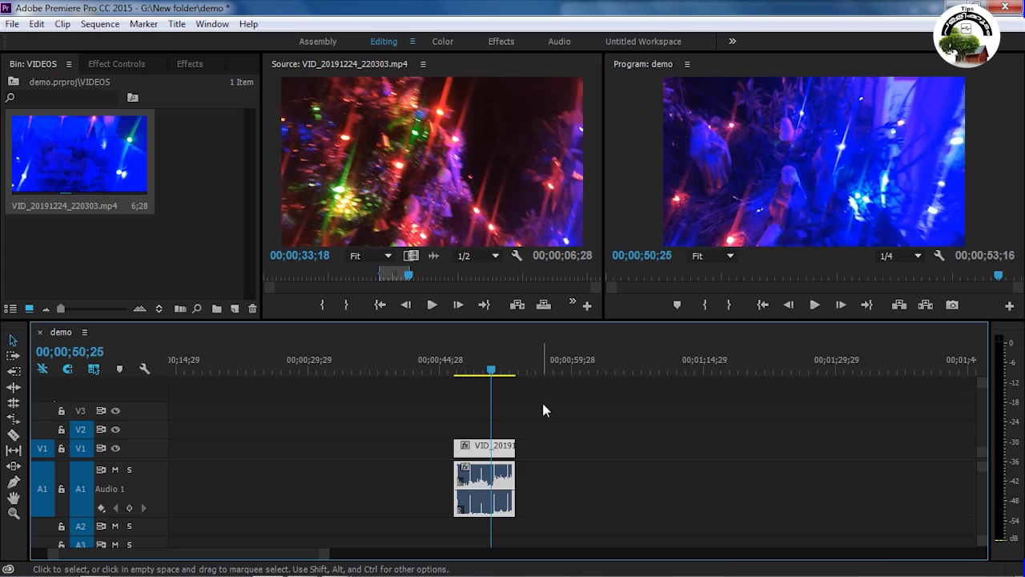
pyautogui.moveTo(476, 369); pyautogui.dragTo(504, 370)
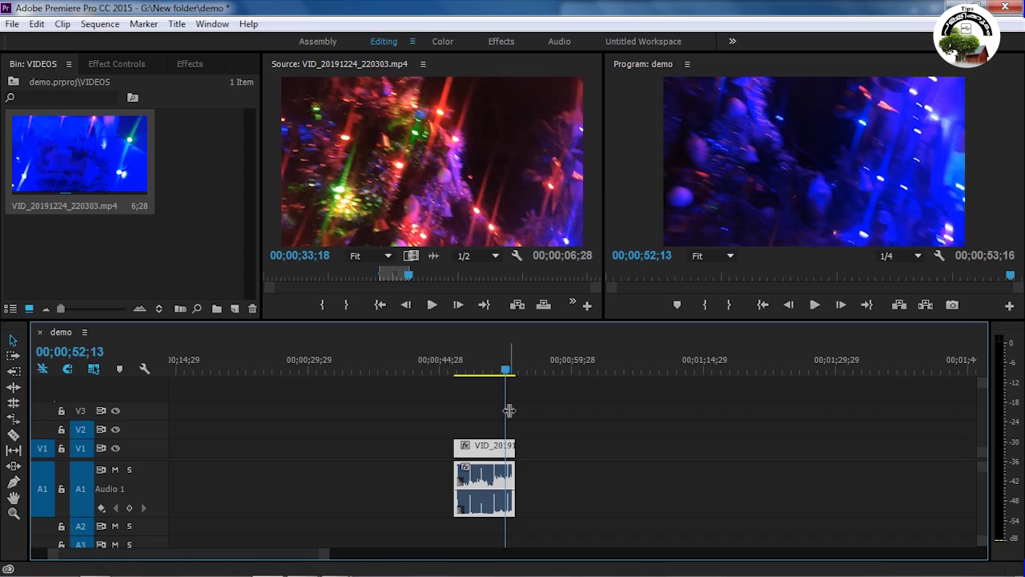
pyautogui.moveTo(506, 373); pyautogui.dragTo(499, 373)
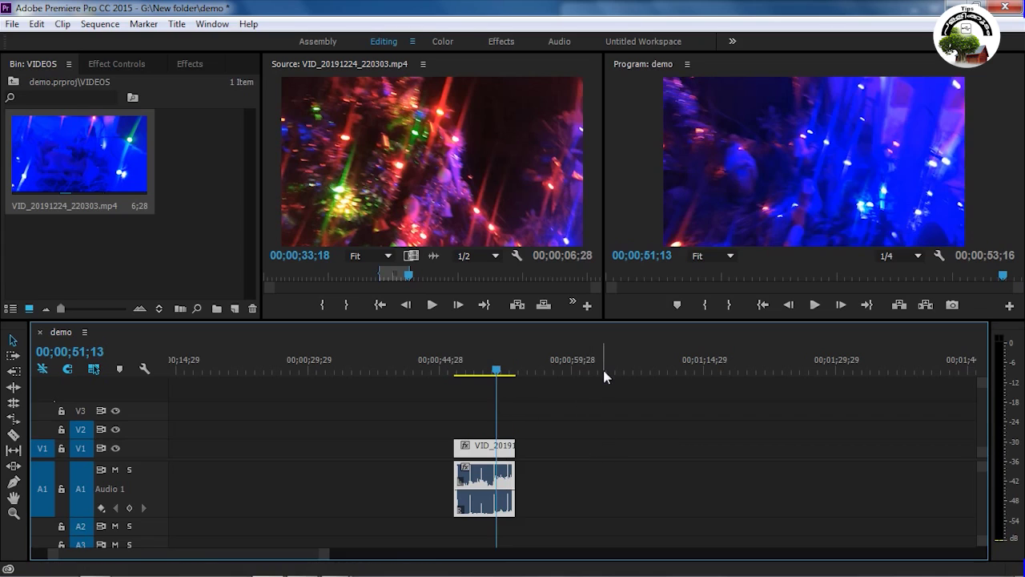
pyautogui.moveTo(496, 370); pyautogui.dragTo(492, 370)
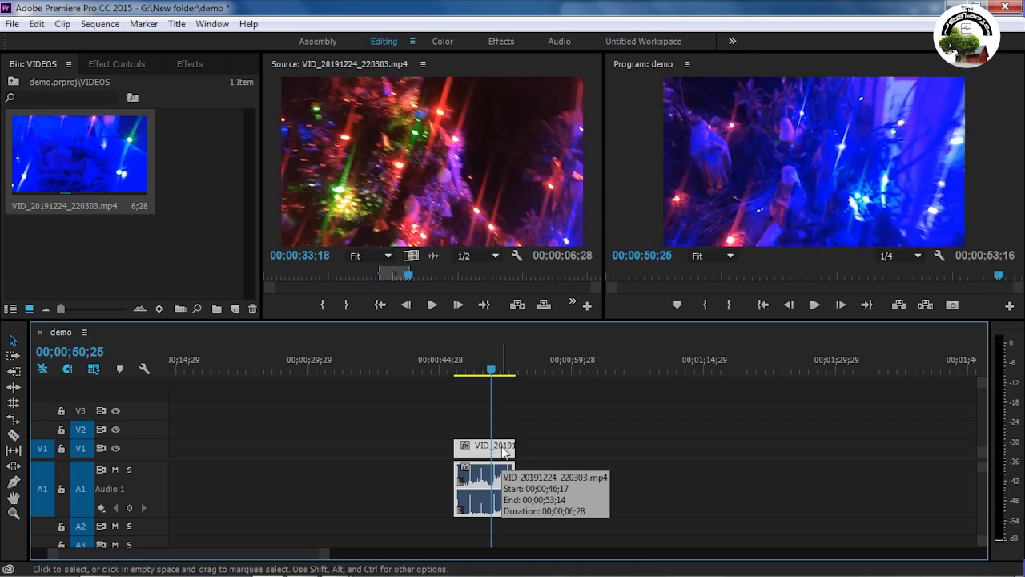
pyautogui.moveTo(492, 372); pyautogui.dragTo(496, 378)
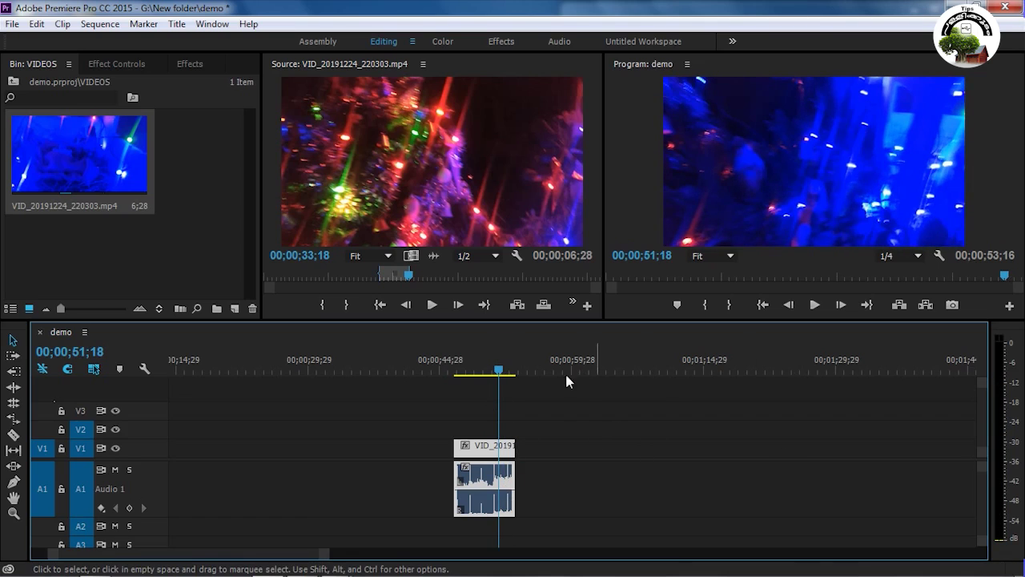
pyautogui.moveTo(494, 375); pyautogui.dragTo(517, 377)
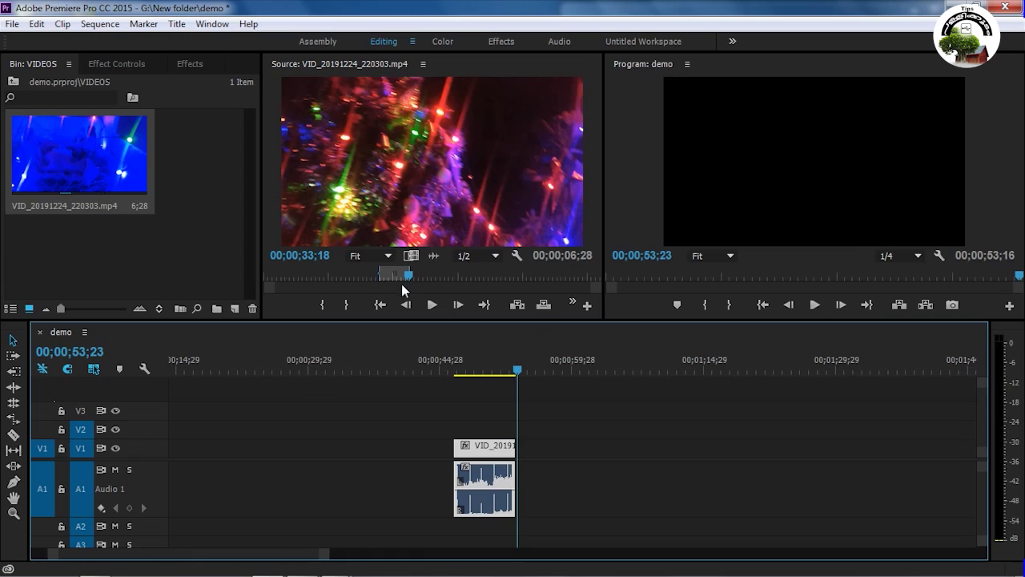
# Step: Mark a second source excerpt of 00;00;05;13 ending at 00;00;53;03 and place it on V1 well after the first clip
pyautogui.moveTo(409, 275); pyautogui.dragTo(495, 277)
pyautogui.press('i')
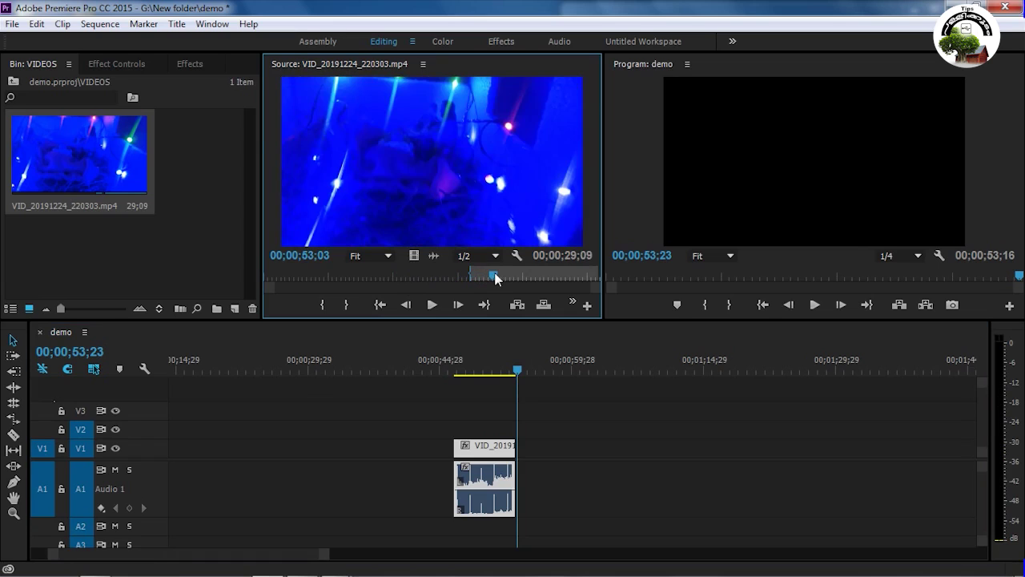
pyautogui.press('o')
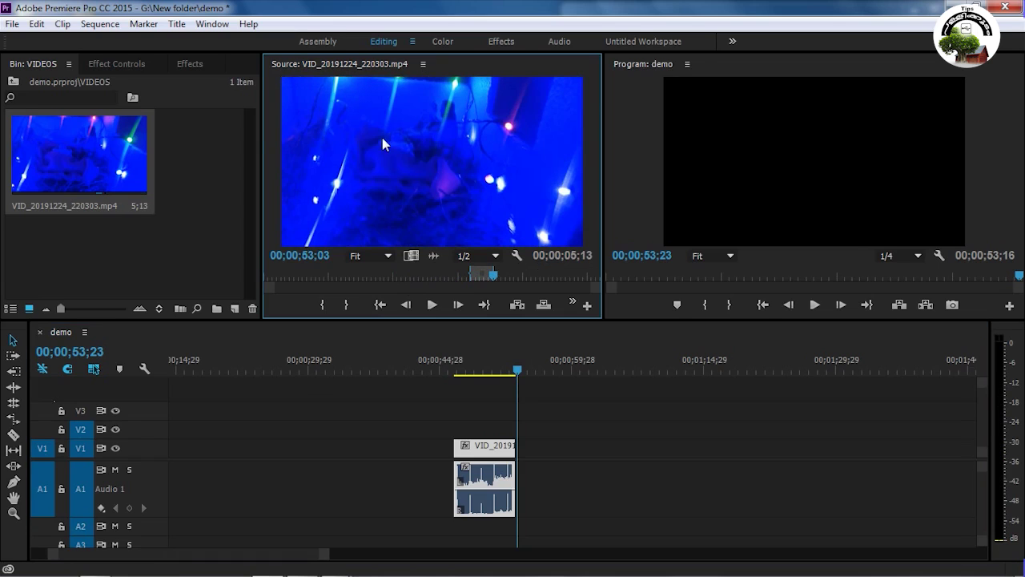
pyautogui.moveTo(408, 111); pyautogui.dragTo(647, 475)
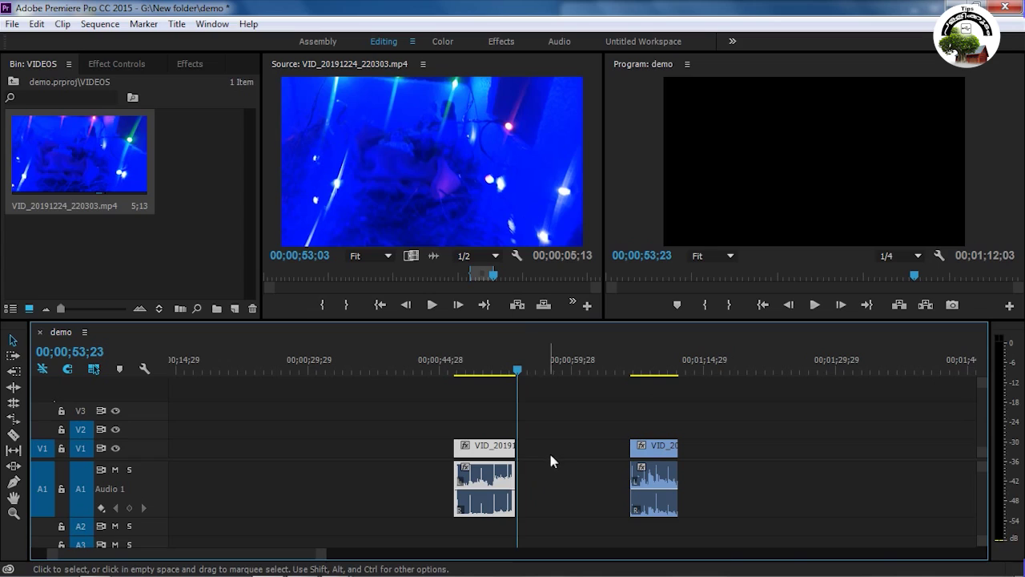
# Step: Ripple delete the gap between the first and second timeline clips and scrub through the second one
pyautogui.click(557, 447)
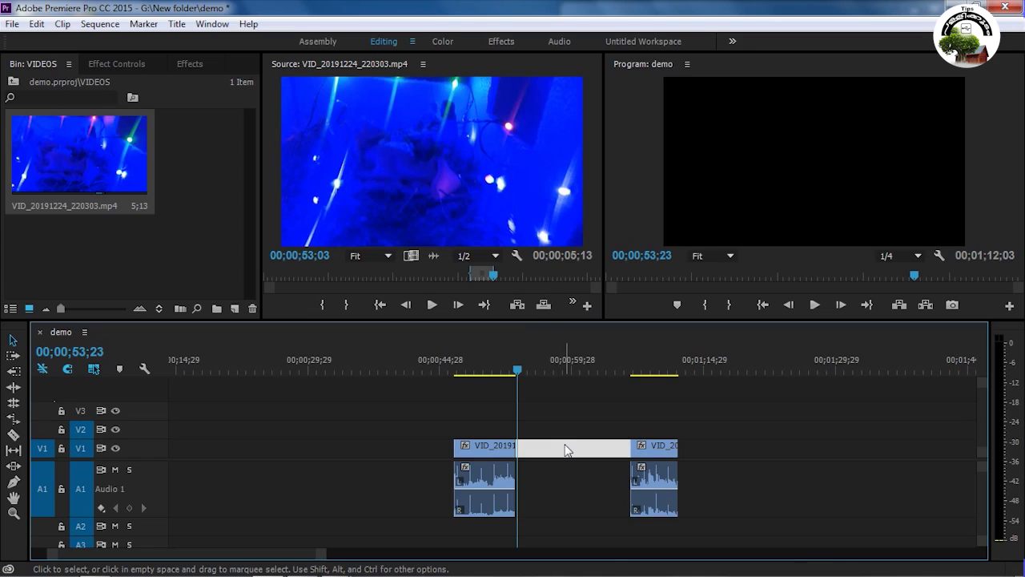
pyautogui.rightClick(565, 450)
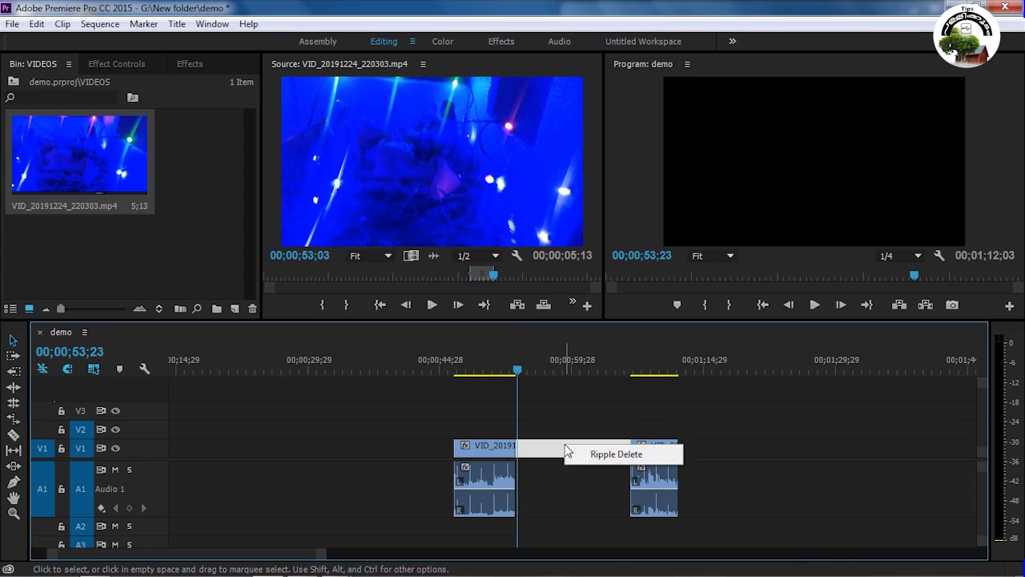
pyautogui.click(616, 454)
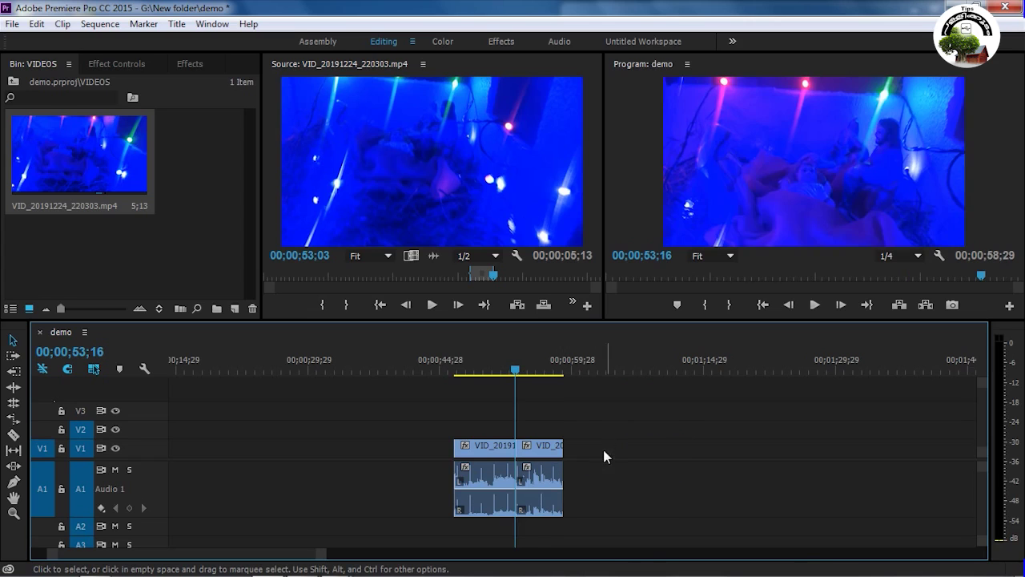
pyautogui.moveTo(517, 370); pyautogui.dragTo(557, 373)
# Step: Mark a third source excerpt from 00;01;01;15 to 00;01;09;09 and place it on V1 after the second clip
pyautogui.click(497, 276)
pyautogui.moveTo(497, 277); pyautogui.dragTo(532, 278)
pyautogui.press('i')
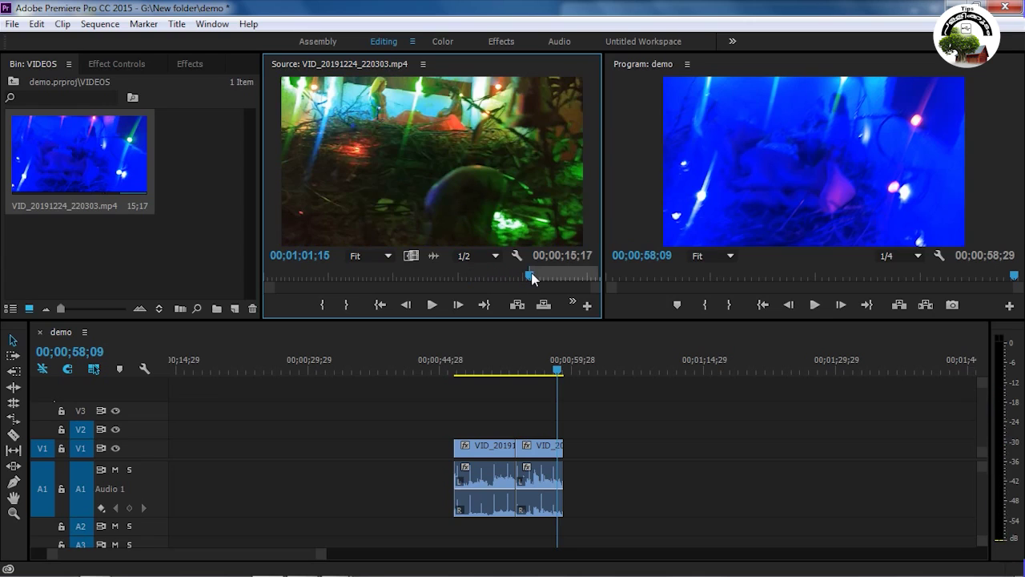
pyautogui.moveTo(530, 277); pyautogui.dragTo(571, 275)
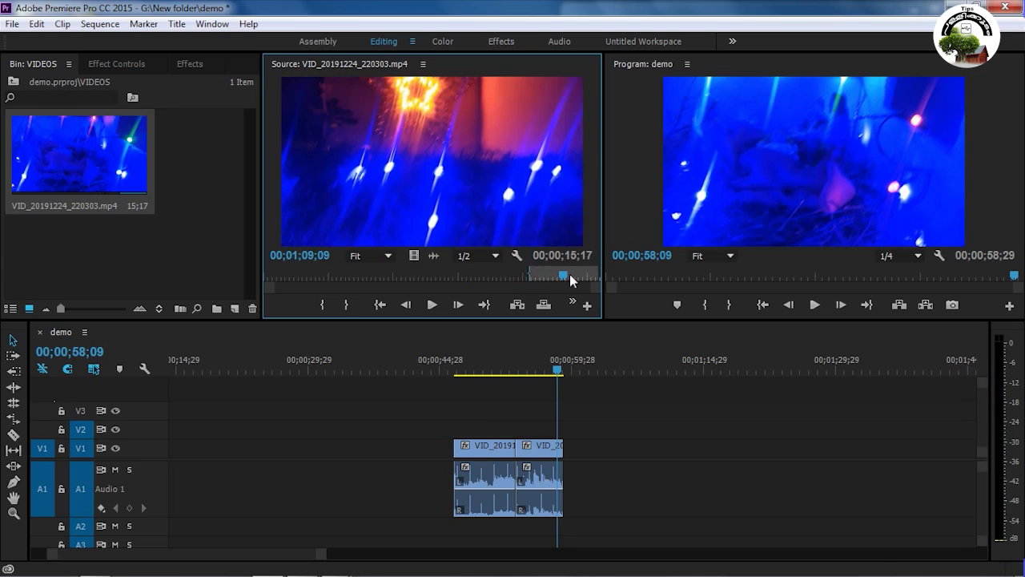
pyautogui.press('o')
pyautogui.moveTo(445, 149); pyautogui.dragTo(665, 458)
# Step: Ripple delete the gap before the third timeline clip and scrub through the joined clips
pyautogui.rightClick(599, 450)
pyautogui.click(618, 462)
pyautogui.moveTo(550, 357)
pyautogui.mouseDown()
pyautogui.moveTo(623, 365)
pyautogui.moveTo(456, 362)
pyautogui.moveTo(547, 365)
pyautogui.mouseUp()
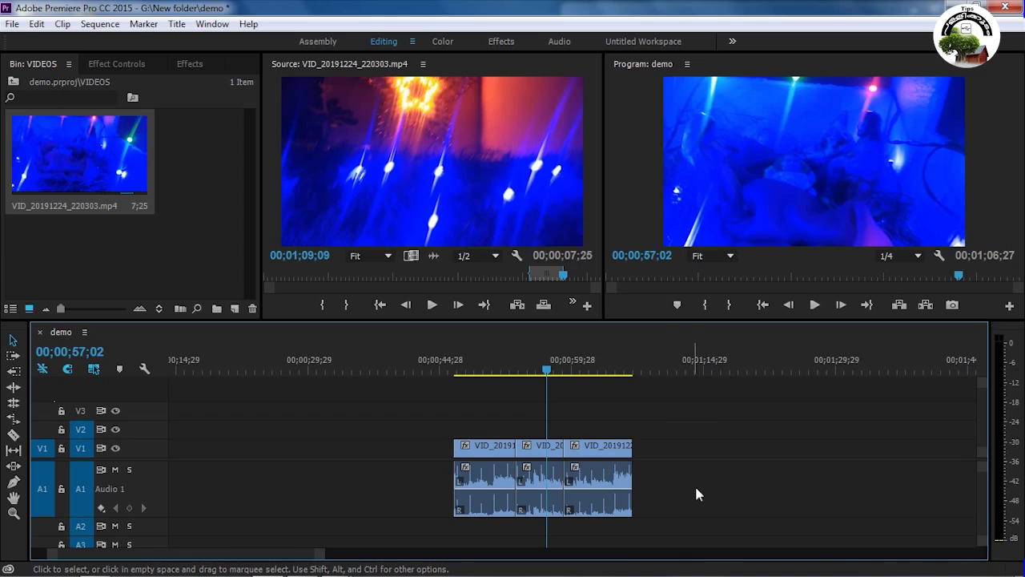
pyautogui.press('Up')
pyautogui.moveTo(505, 371); pyautogui.dragTo(526, 372)
# Step: Unlink the audio from the video of all three timeline clips
pyautogui.moveTo(694, 418); pyautogui.dragTo(429, 511)
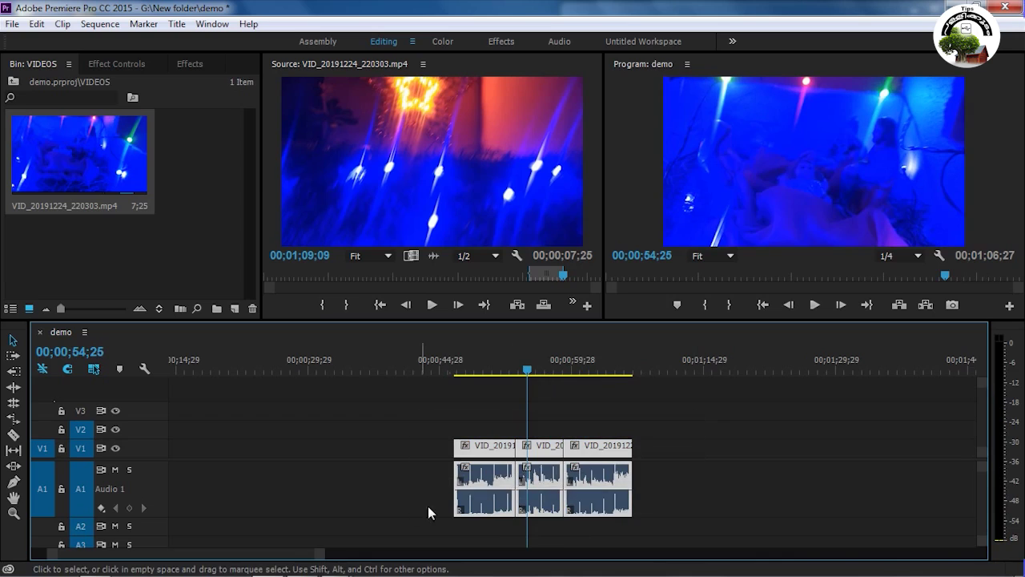
pyautogui.rightClick(497, 507)
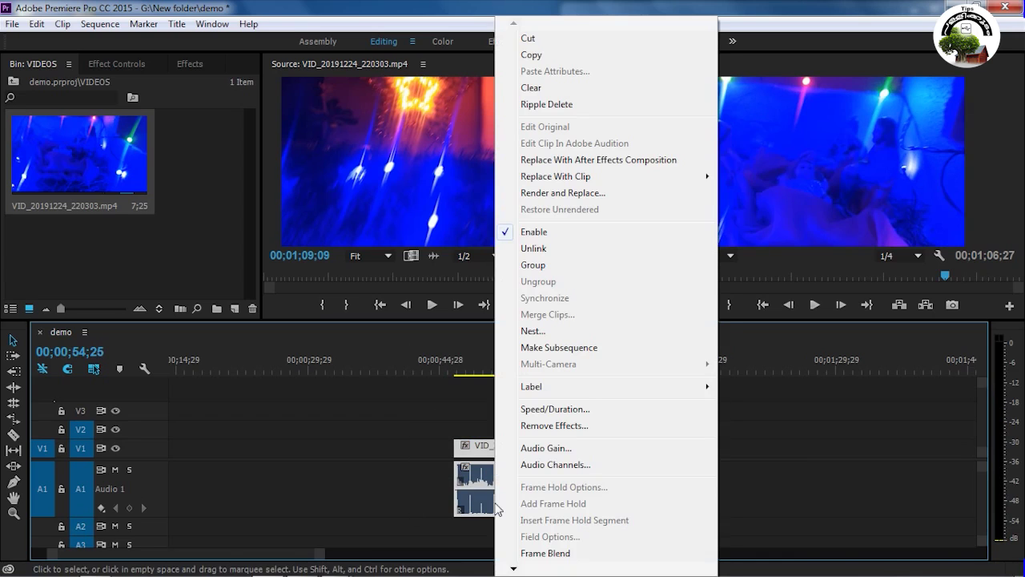
pyautogui.click(543, 252)
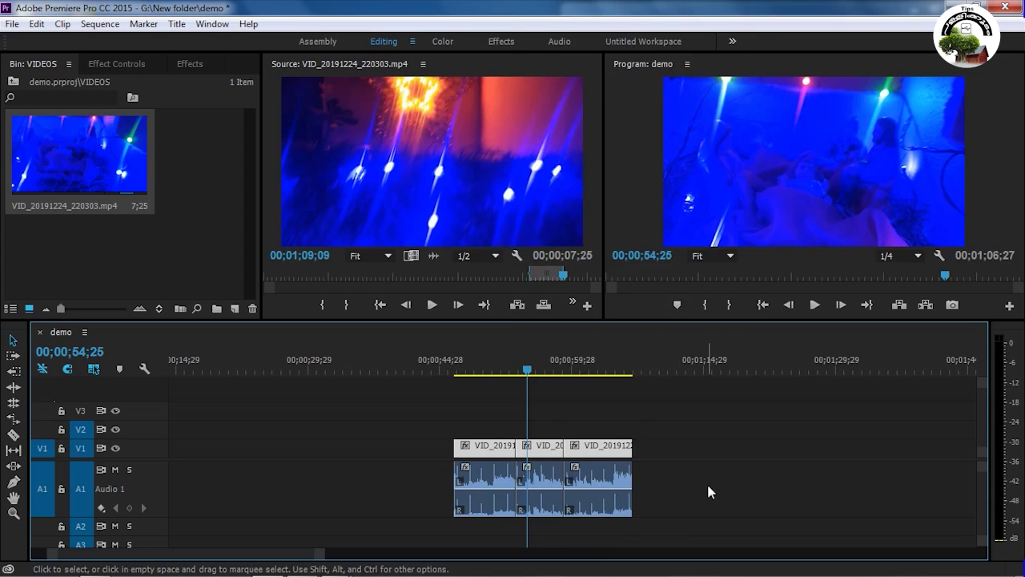
# Step: Delete the three audio clips from A1 and scrub through the remaining video
pyautogui.moveTo(692, 490); pyautogui.dragTo(357, 519)
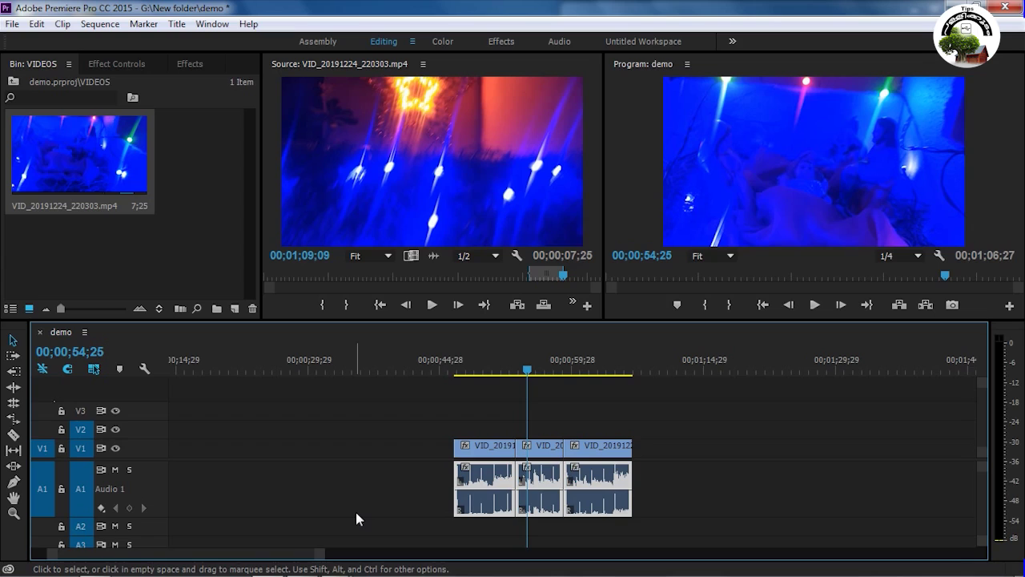
pyautogui.press('Delete')
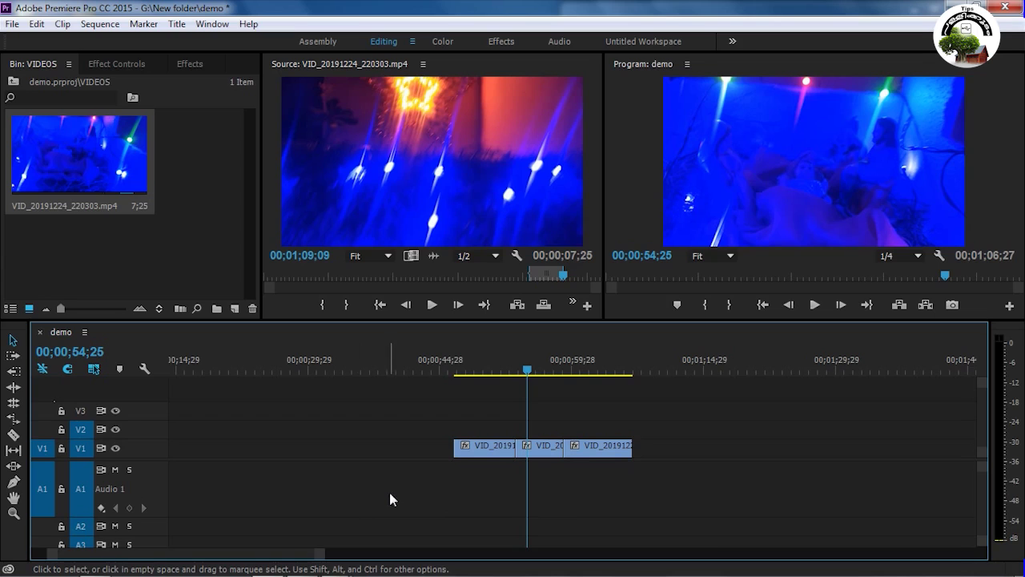
pyautogui.moveTo(496, 366); pyautogui.dragTo(560, 367)
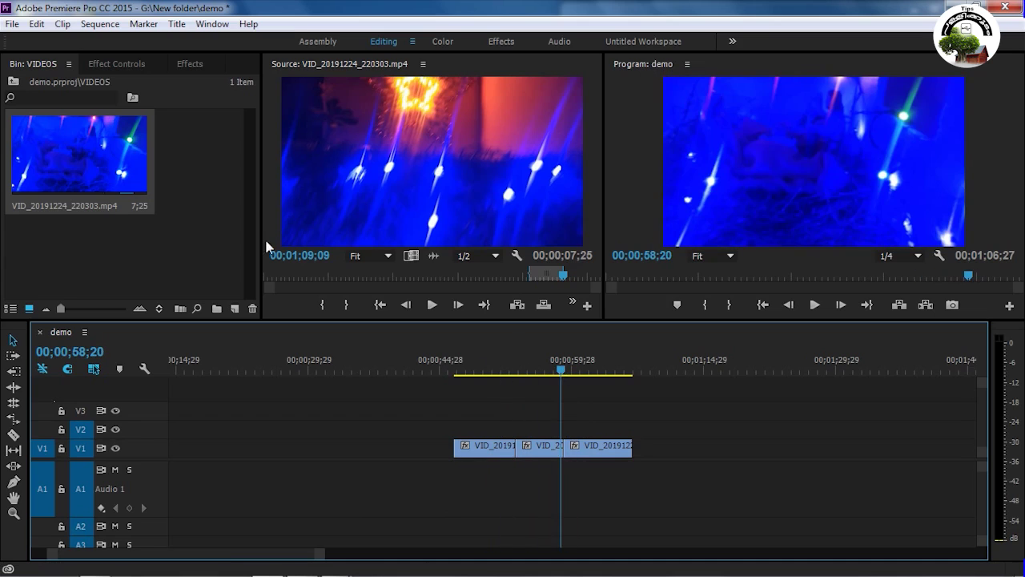
# Step: Import the audio version of the Jai_Ho_Lyrics song from Local Disk (G:) into the VIDEOS bin
pyautogui.doubleClick(177, 262)
pyautogui.click(66, 402)
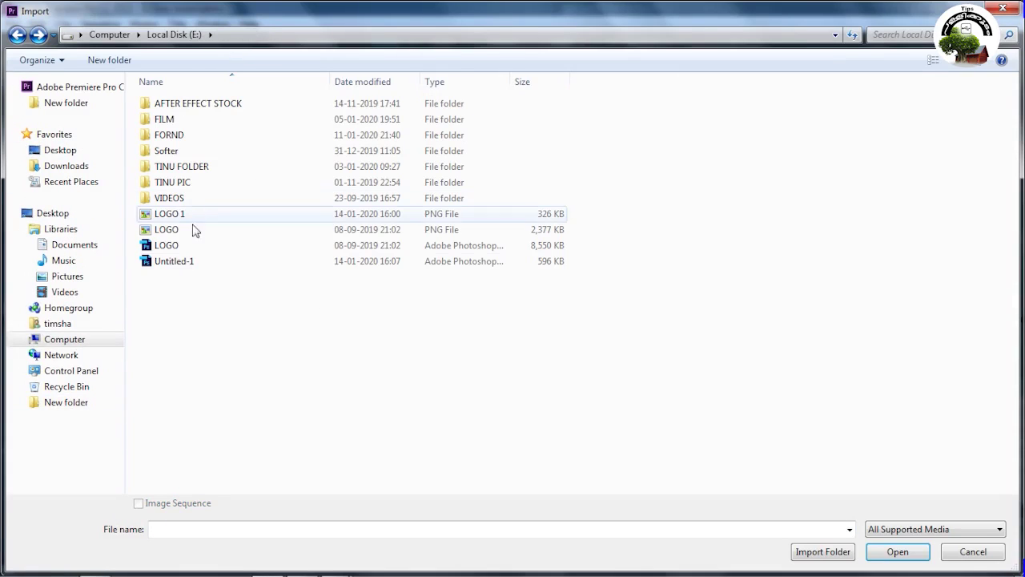
pyautogui.click(58, 343)
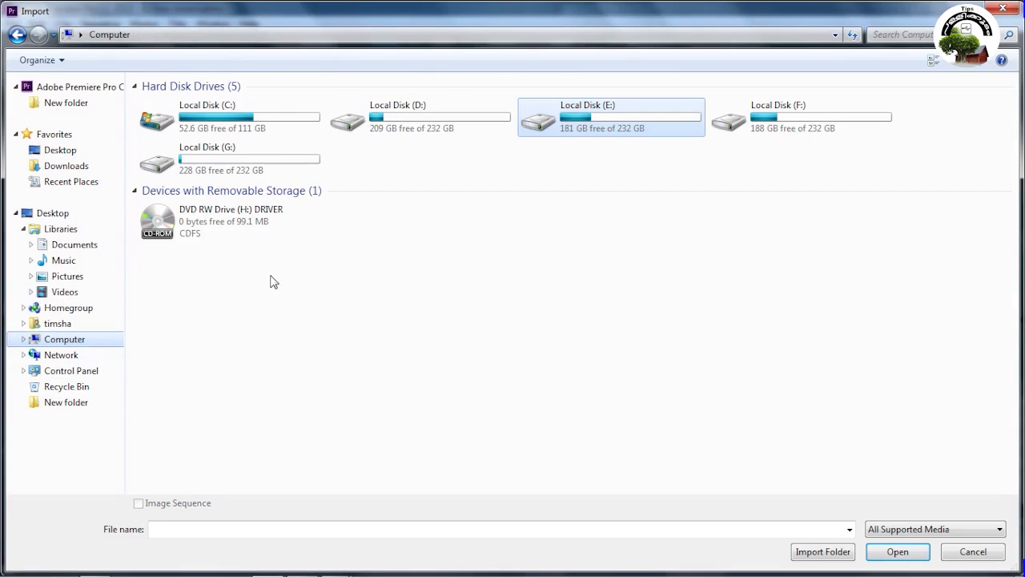
pyautogui.doubleClick(256, 176)
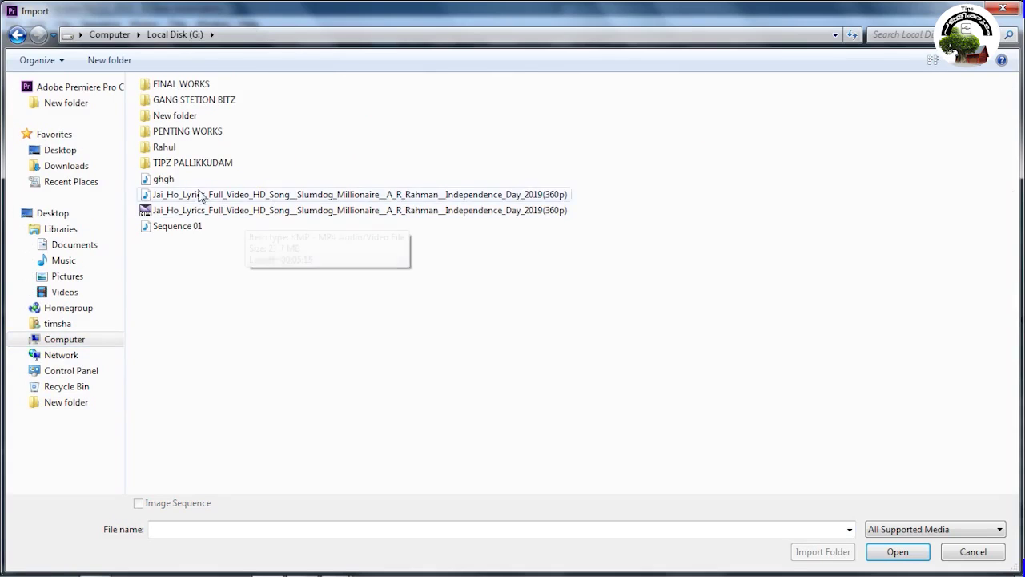
pyautogui.click(237, 198)
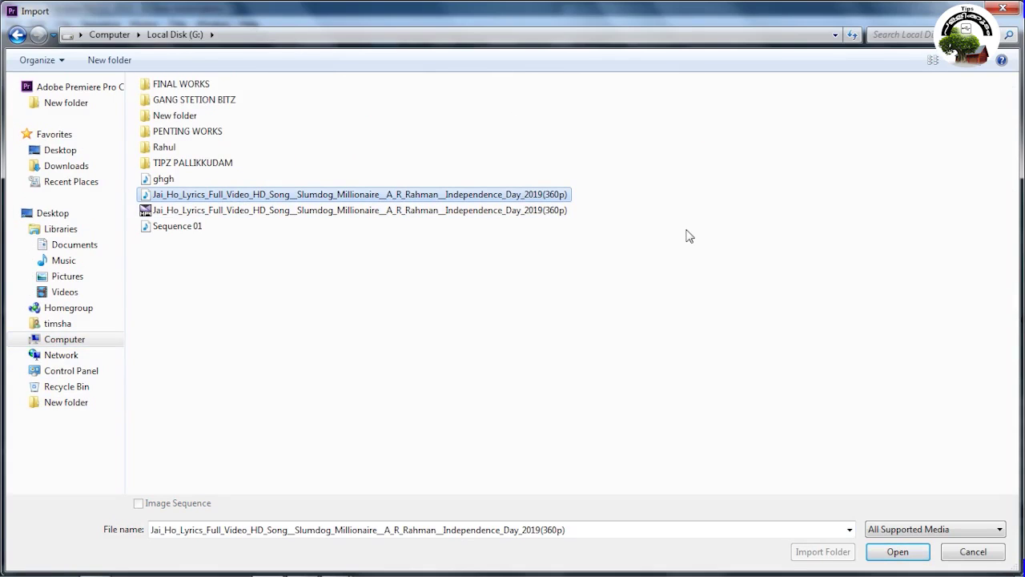
pyautogui.click(897, 553)
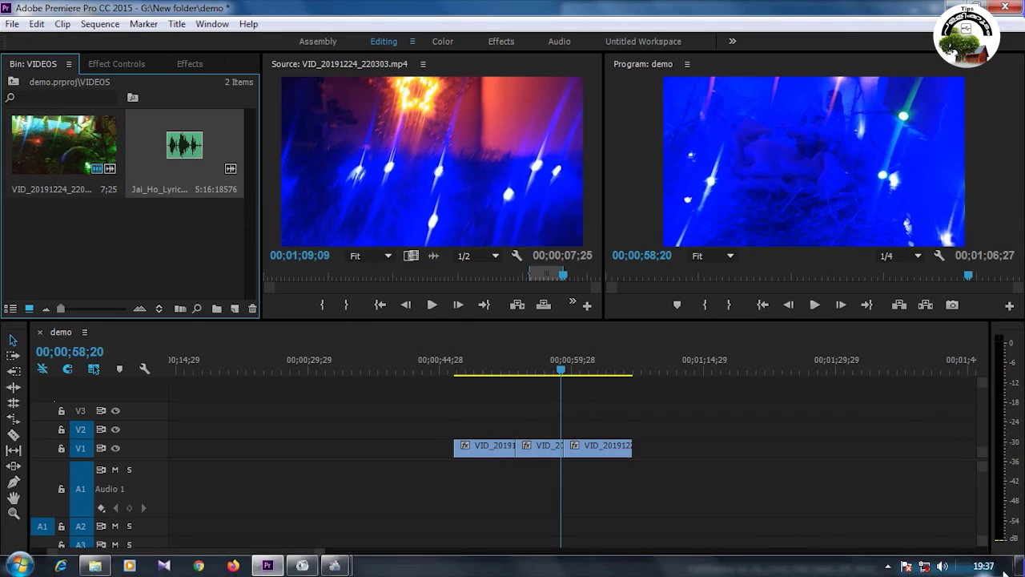
# Step: Place the song's full audio on A1, aligned with the first video clip's start, and scrub to the end of the video
pyautogui.doubleClick(175, 152)
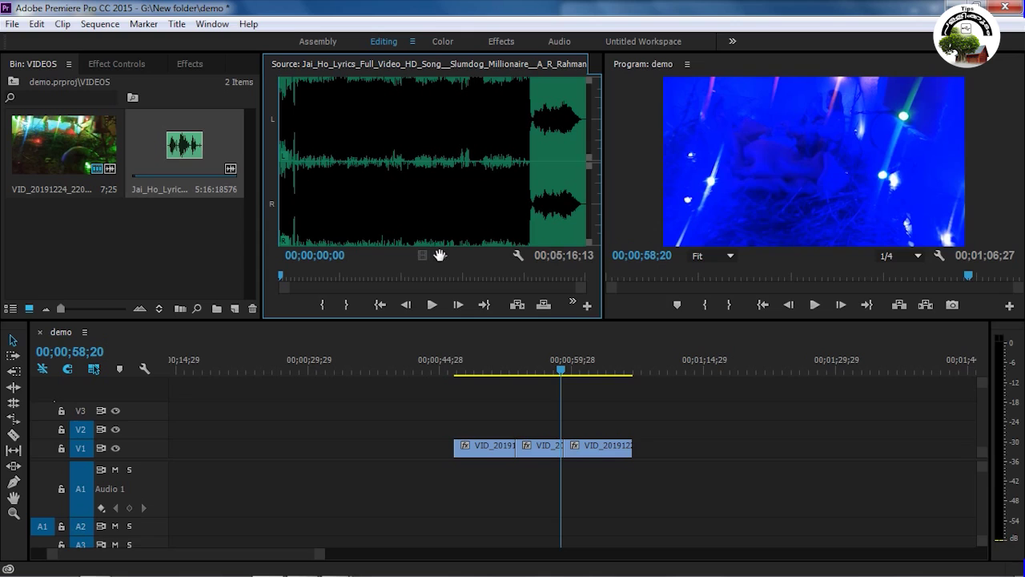
pyautogui.moveTo(439, 255); pyautogui.dragTo(484, 498)
pyautogui.moveTo(456, 361); pyautogui.dragTo(634, 364)
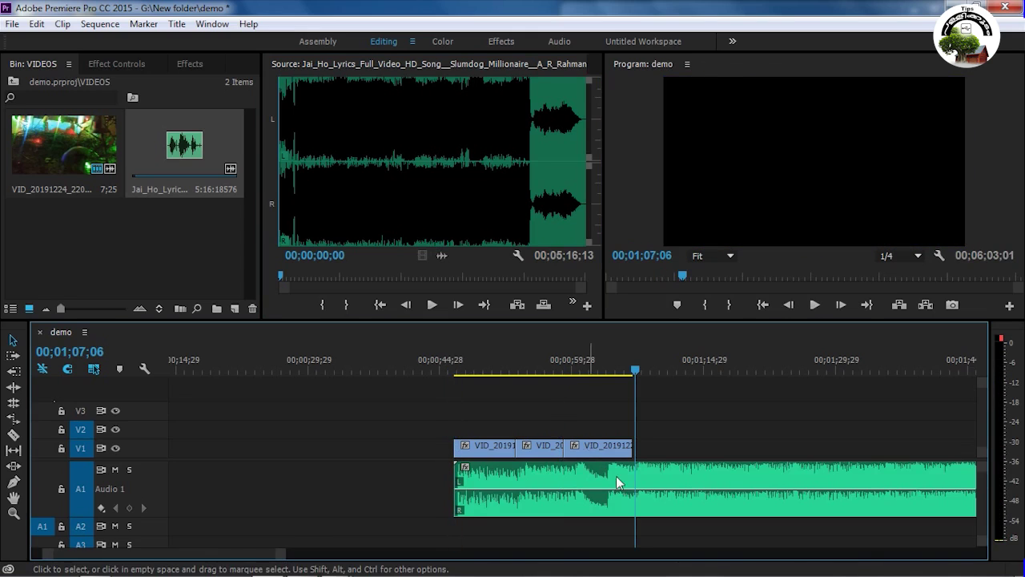
# Step: Split the song on A1 at 00;01;07;00, where the video ends, and delete the part beyond it
pyautogui.click(670, 474)
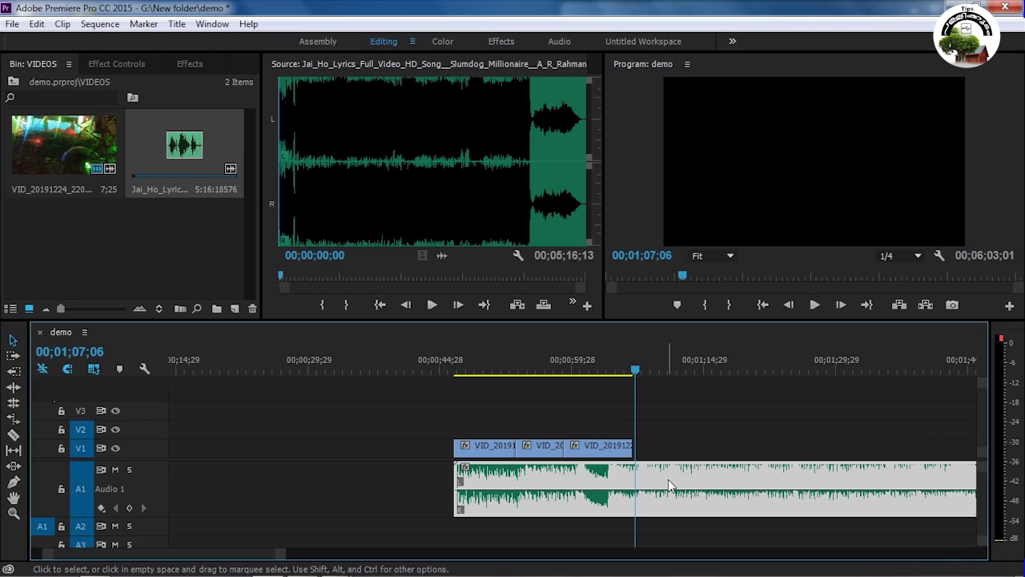
pyautogui.hotkey('ctrl', 's')
pyautogui.moveTo(635, 373); pyautogui.dragTo(638, 375)
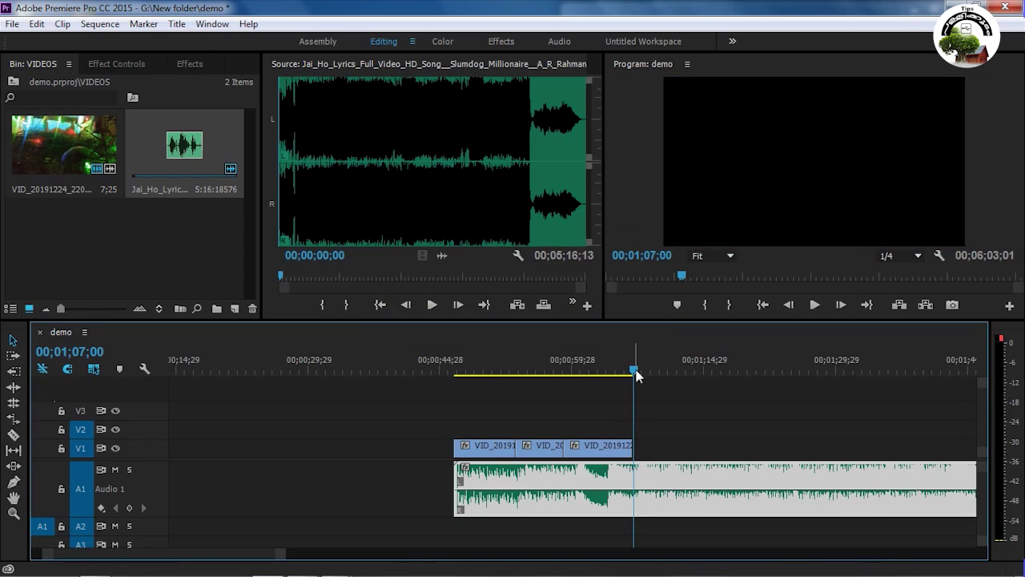
pyautogui.click(634, 480)
pyautogui.press('v')
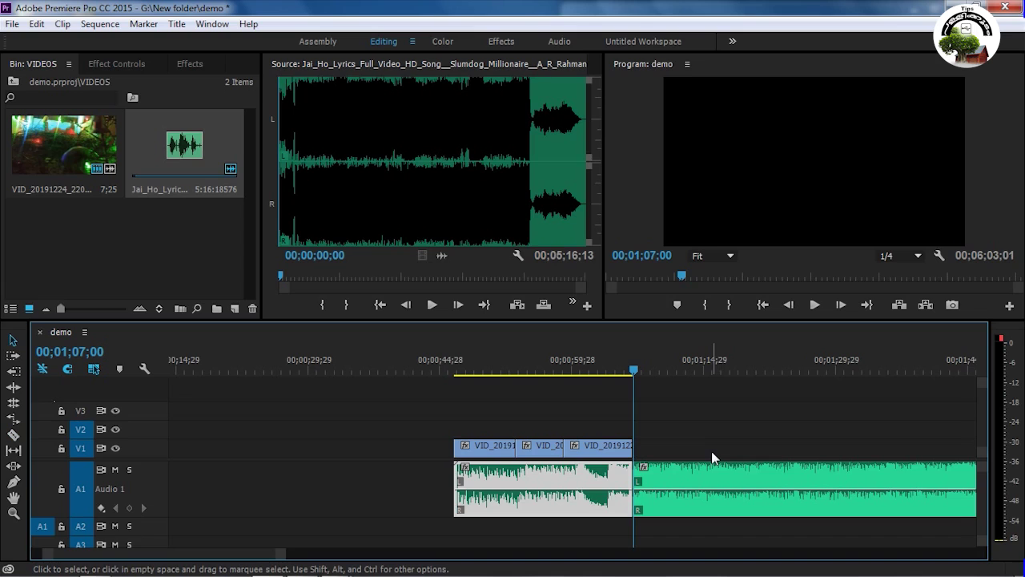
pyautogui.moveTo(713, 457); pyautogui.dragTo(753, 497)
pyautogui.press('Delete')
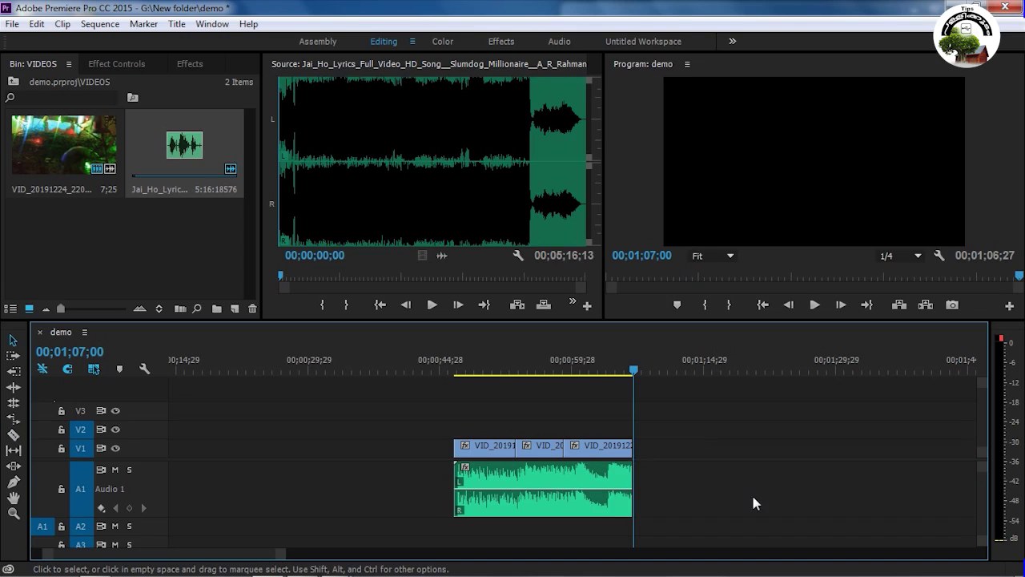
pyautogui.moveTo(594, 364); pyautogui.dragTo(499, 370)
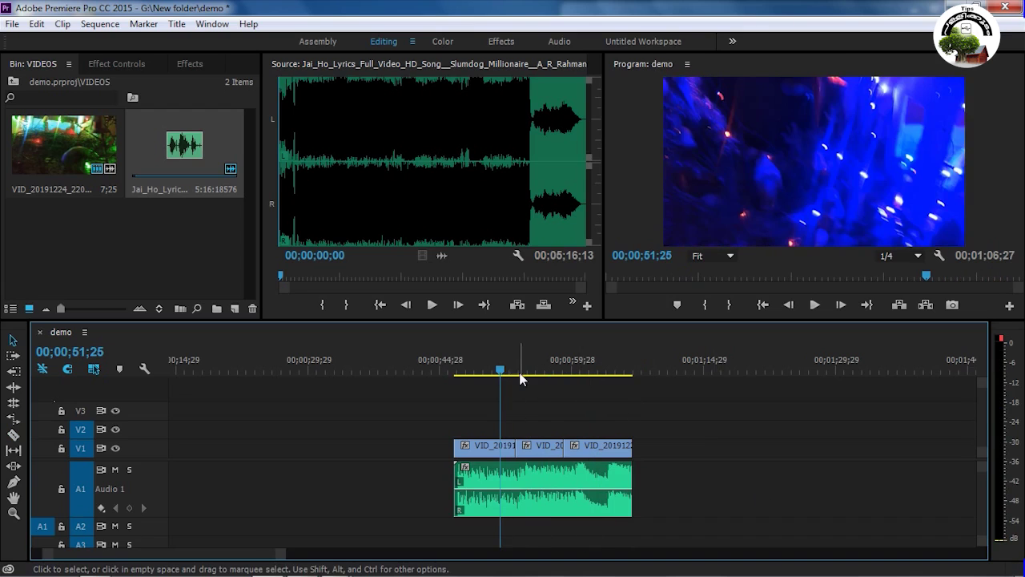
pyautogui.moveTo(498, 372); pyautogui.dragTo(571, 370)
# Step: Apply a Cross Dissolve video transition at the cut between the first and second clips on V1
pyautogui.click(523, 473)
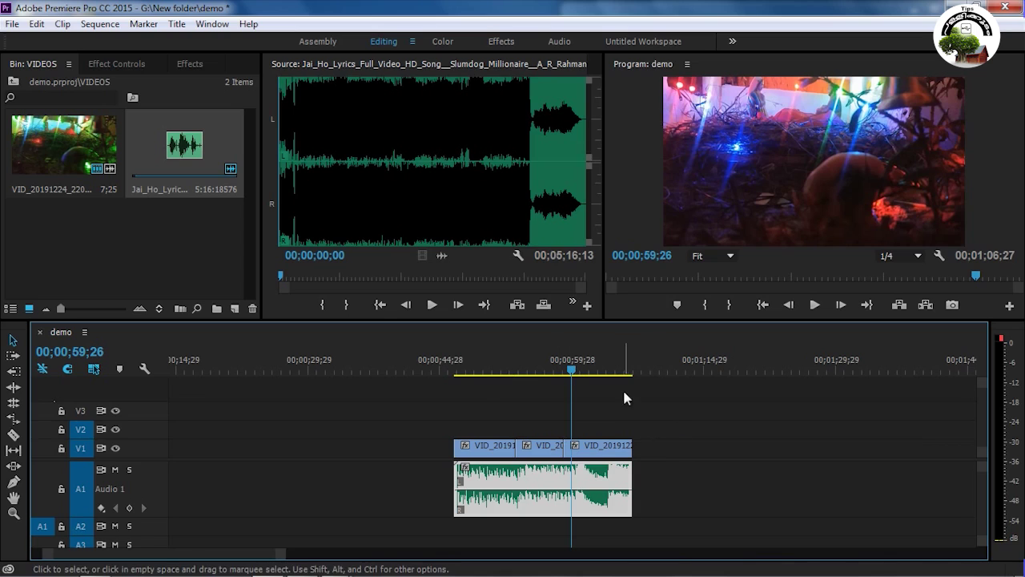
pyautogui.moveTo(648, 359); pyautogui.dragTo(508, 366)
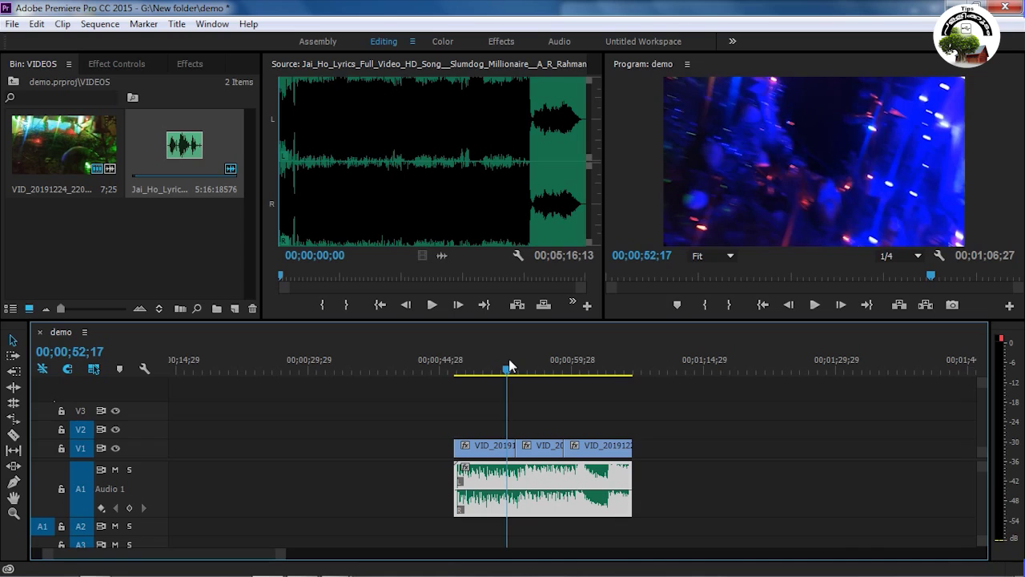
pyautogui.moveTo(519, 369); pyautogui.dragTo(516, 370)
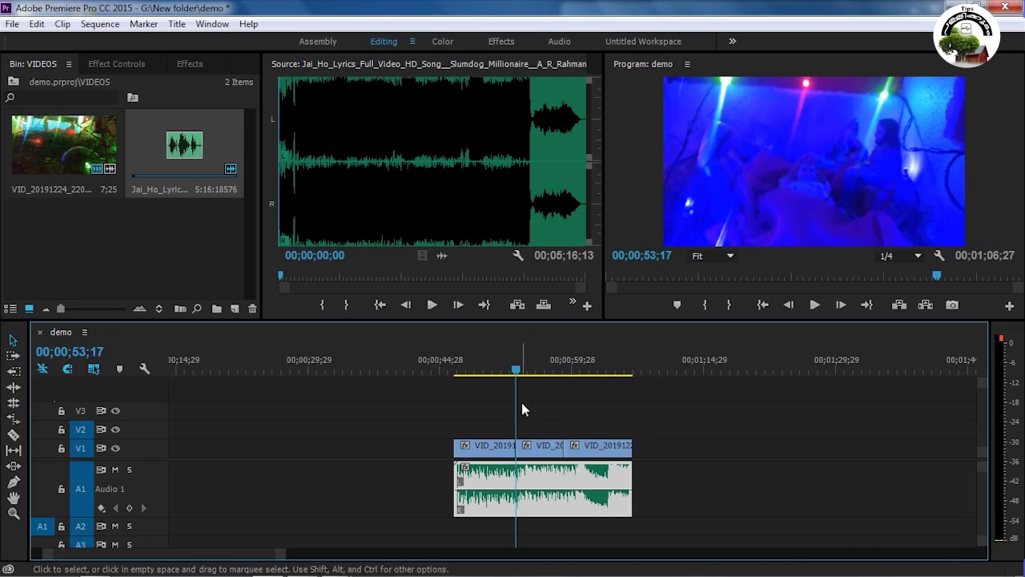
pyautogui.click(190, 64)
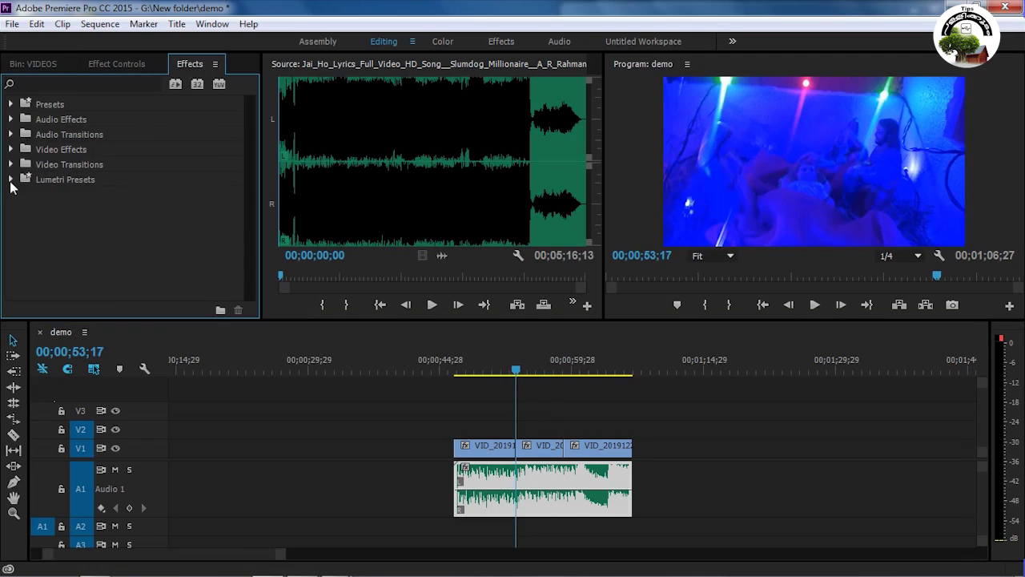
pyautogui.click(11, 165)
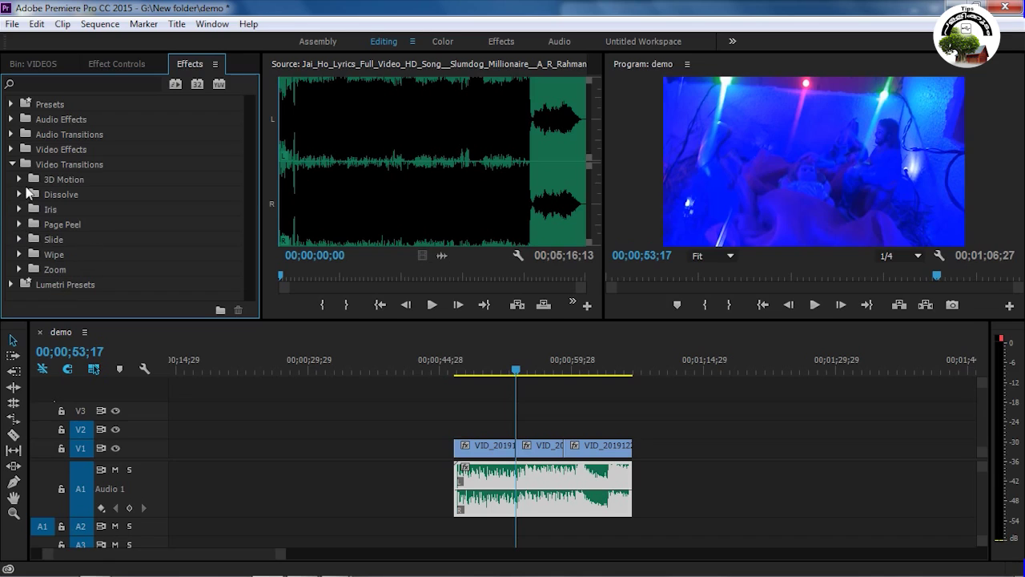
pyautogui.click(18, 194)
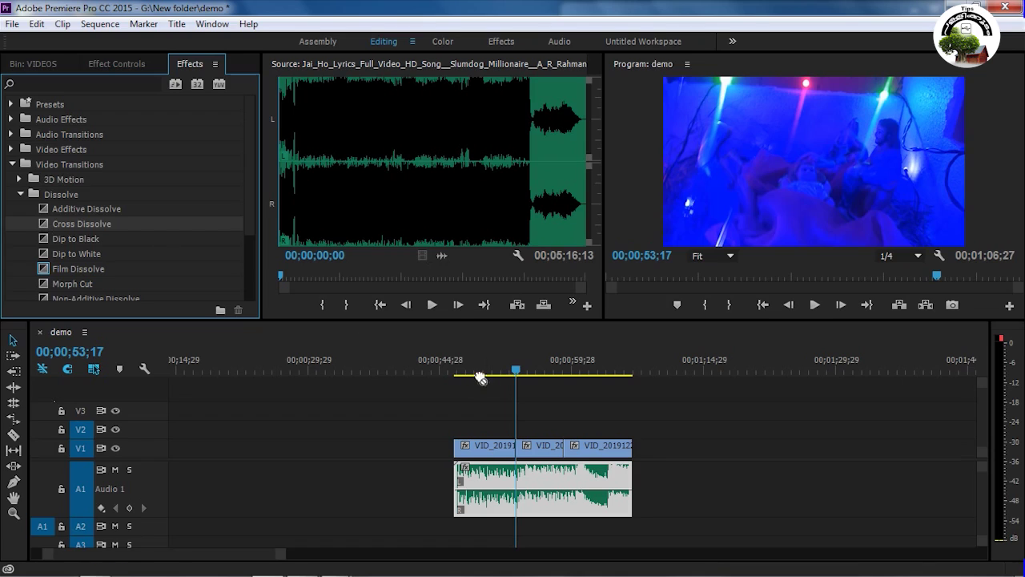
pyautogui.moveTo(480, 378); pyautogui.dragTo(524, 455)
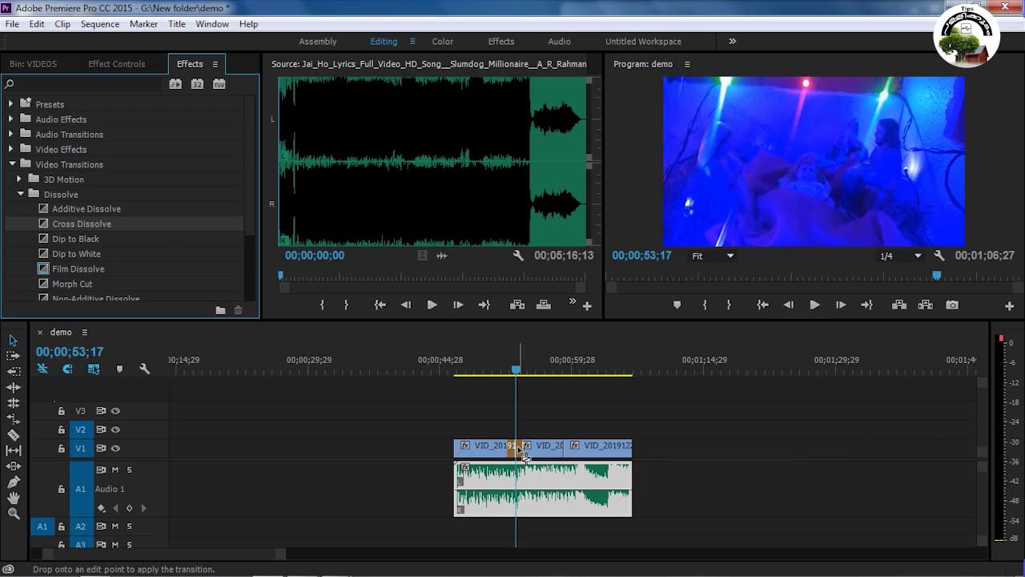
pyautogui.moveTo(525, 455); pyautogui.dragTo(525, 455)
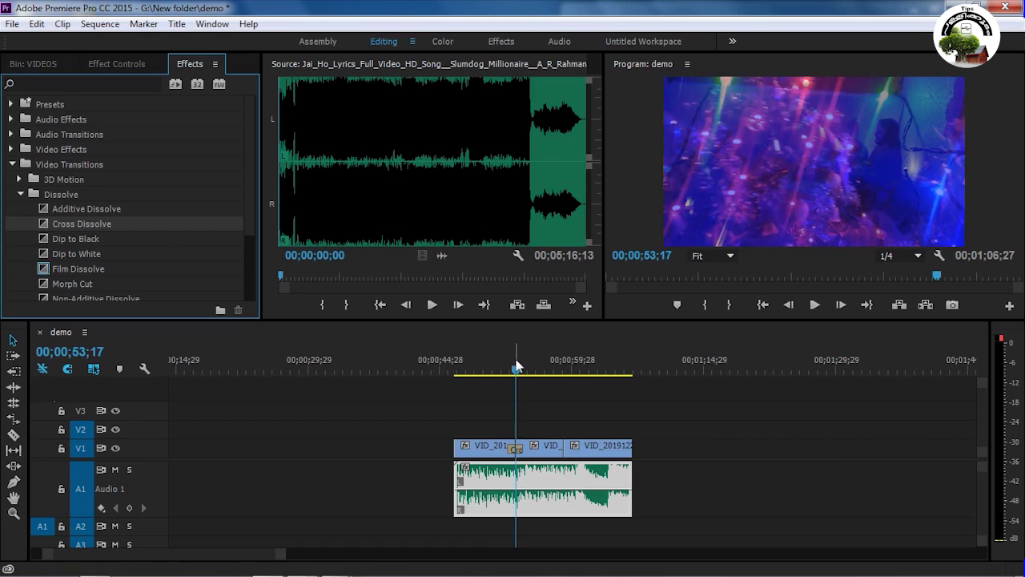
# Step: Inspect the Cross Dissolve close up on the timeline and play the sequence across it from 00;00;52;17
pyautogui.click(511, 370)
pyautogui.moveTo(513, 370); pyautogui.dragTo(507, 370)
pyautogui.click(516, 449)
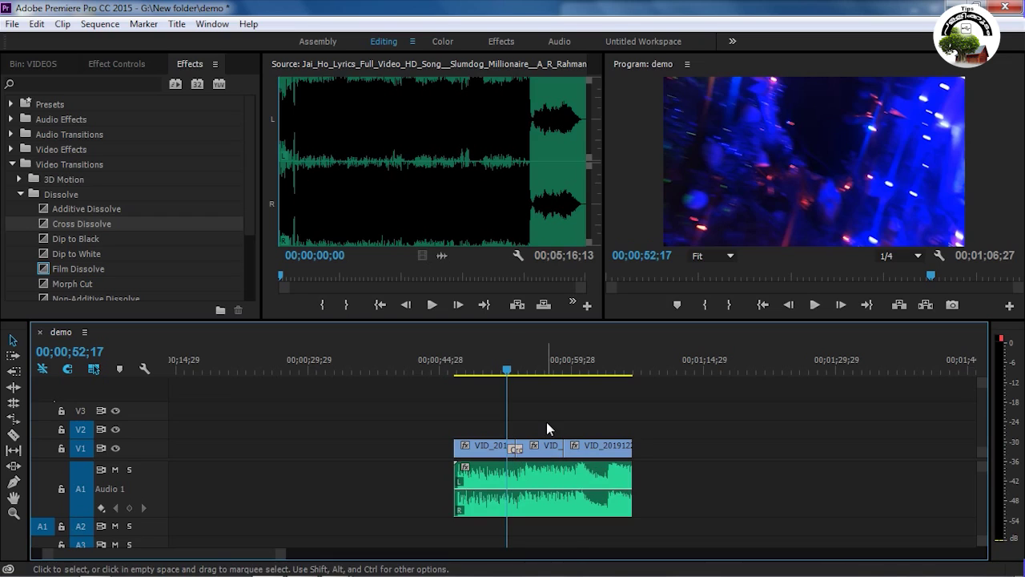
pyautogui.press('=')
pyautogui.press('=')
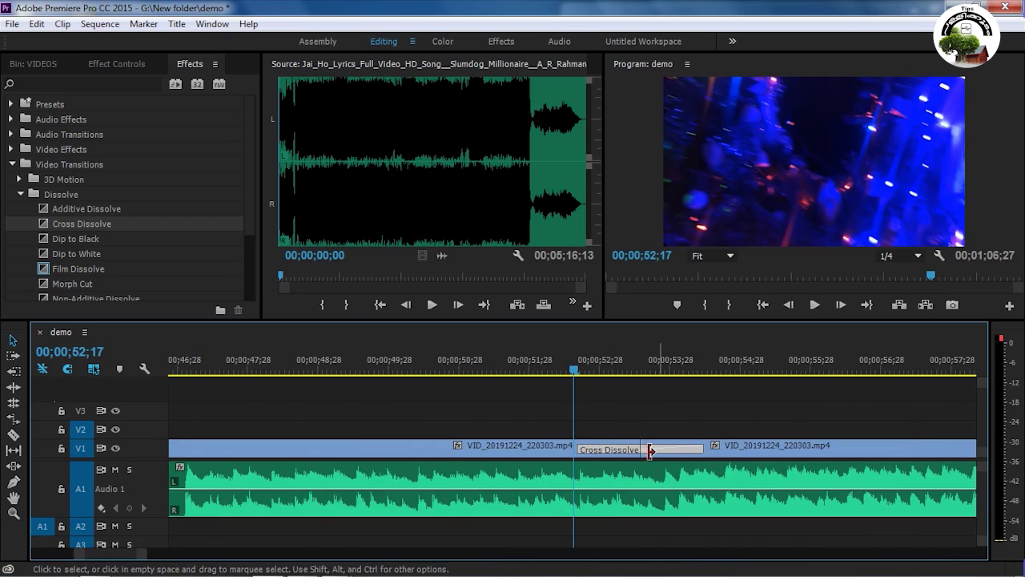
pyautogui.press('-')
pyautogui.press('-')
pyautogui.press('-')
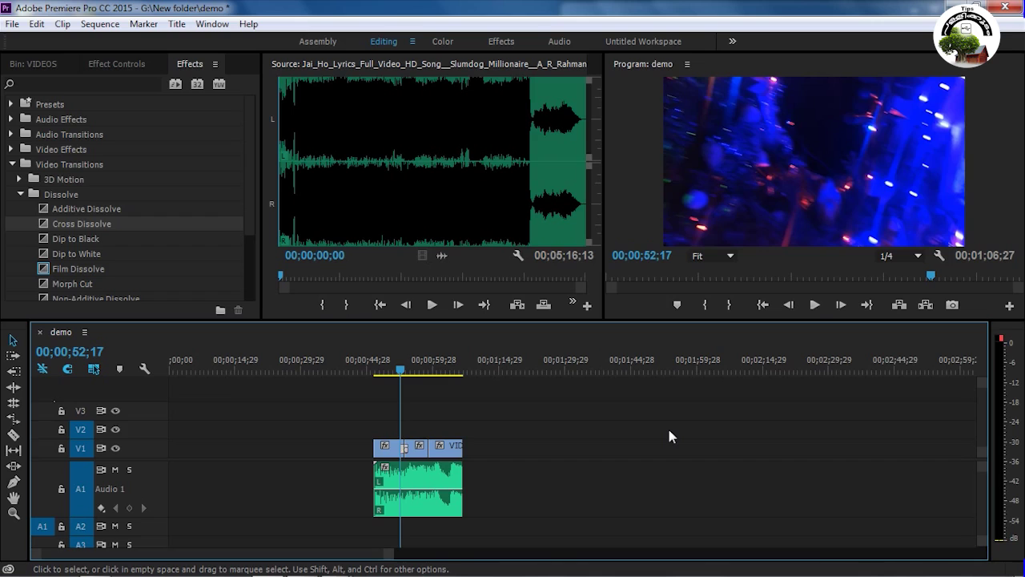
pyautogui.press('space')
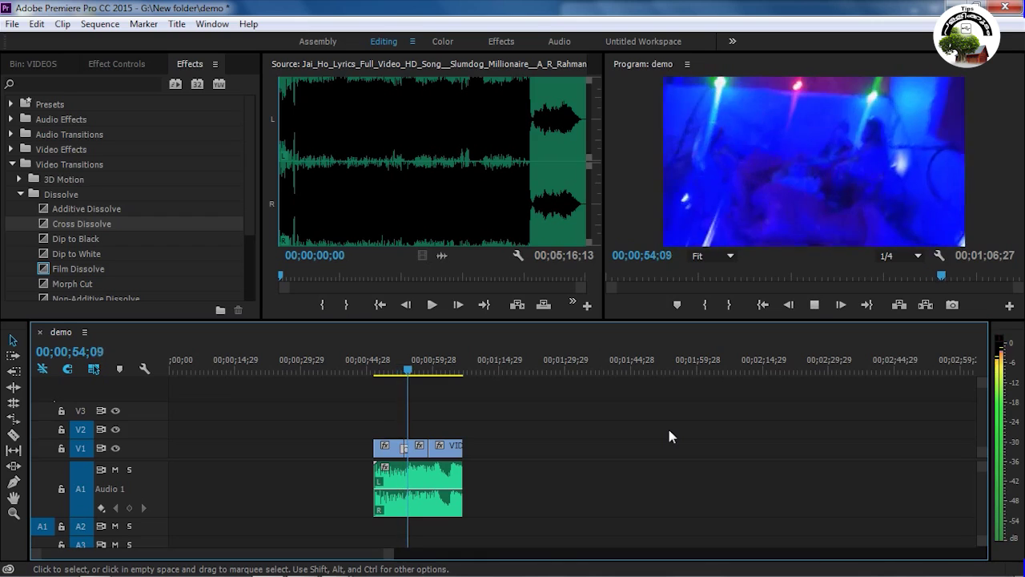
pyautogui.press('space')
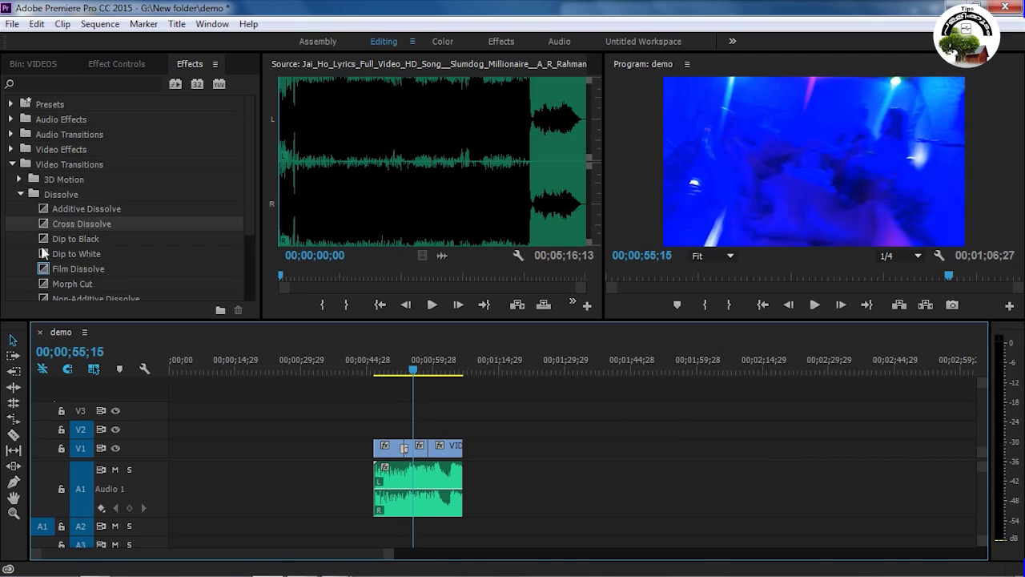
# Step: Apply a Dip to Black transition between the second and third clips on V1 and play through it
pyautogui.moveTo(44, 240)
pyautogui.mouseDown()
pyautogui.moveTo(419, 385)
pyautogui.moveTo(428, 448)
pyautogui.mouseUp()
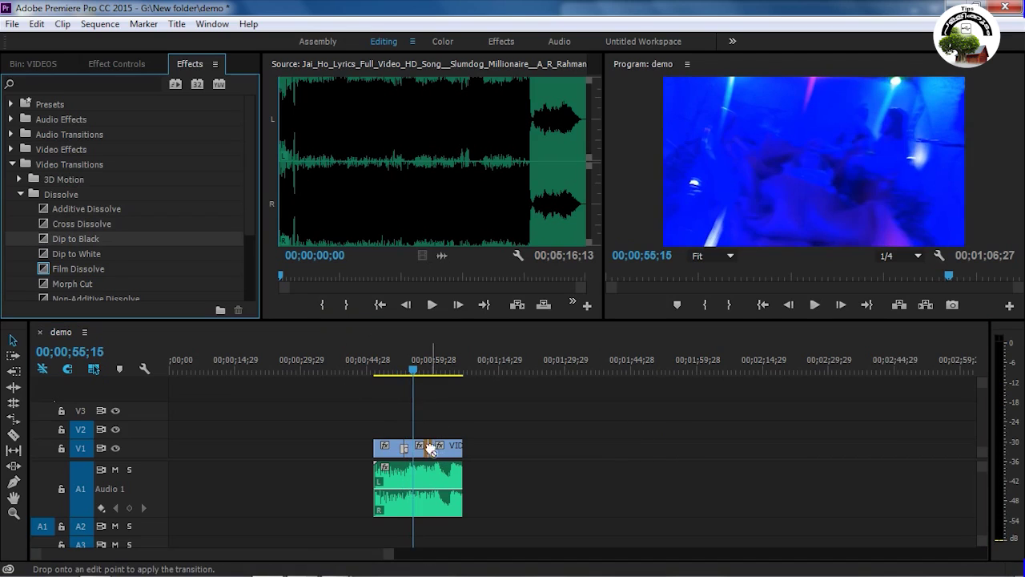
pyautogui.click(412, 366)
pyautogui.press('space')
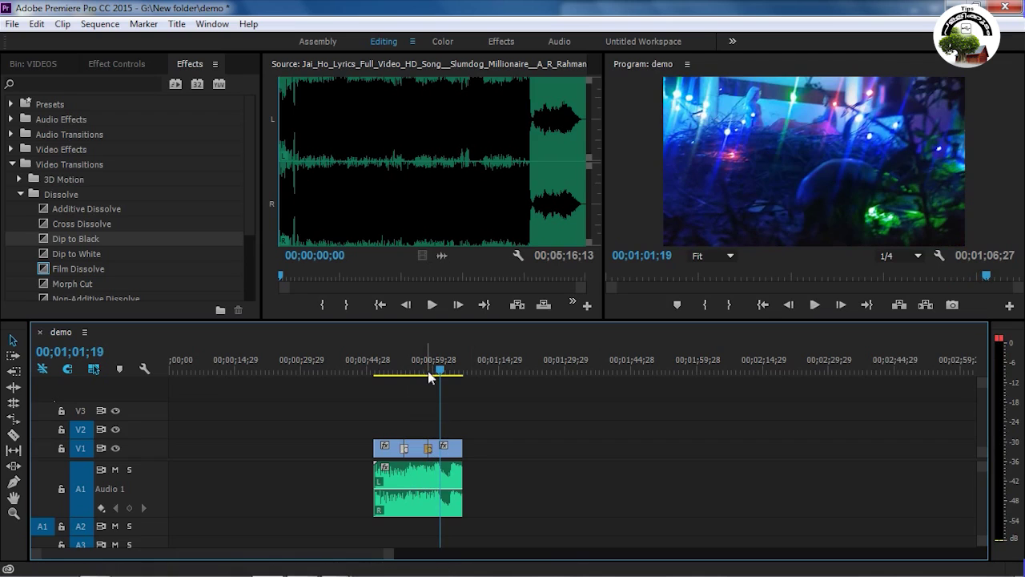
pyautogui.click(12, 164)
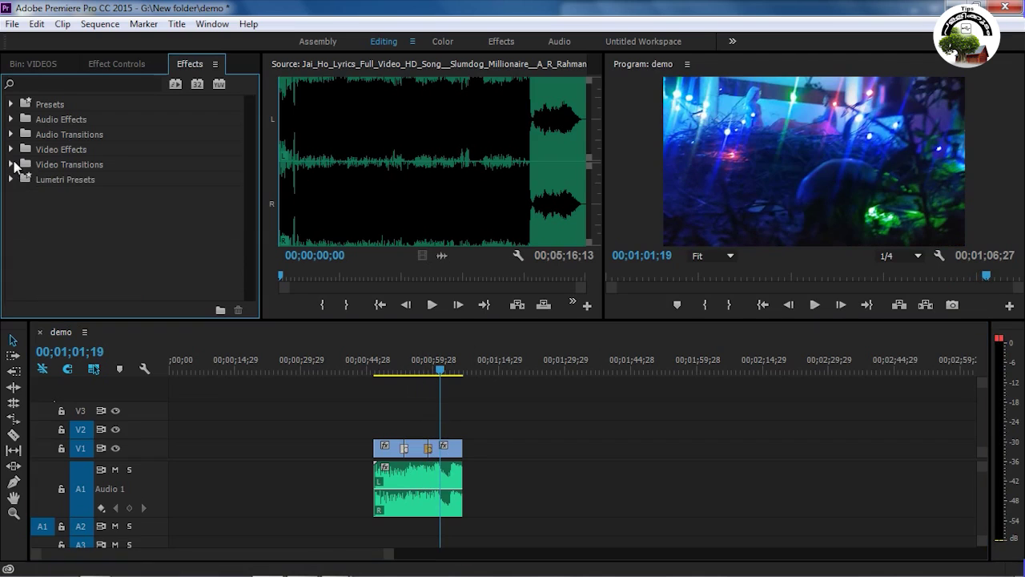
# Step: Mark the sequence In point at the start of the first clip, 00;00;46;17
pyautogui.click(369, 362)
pyautogui.press('Down')
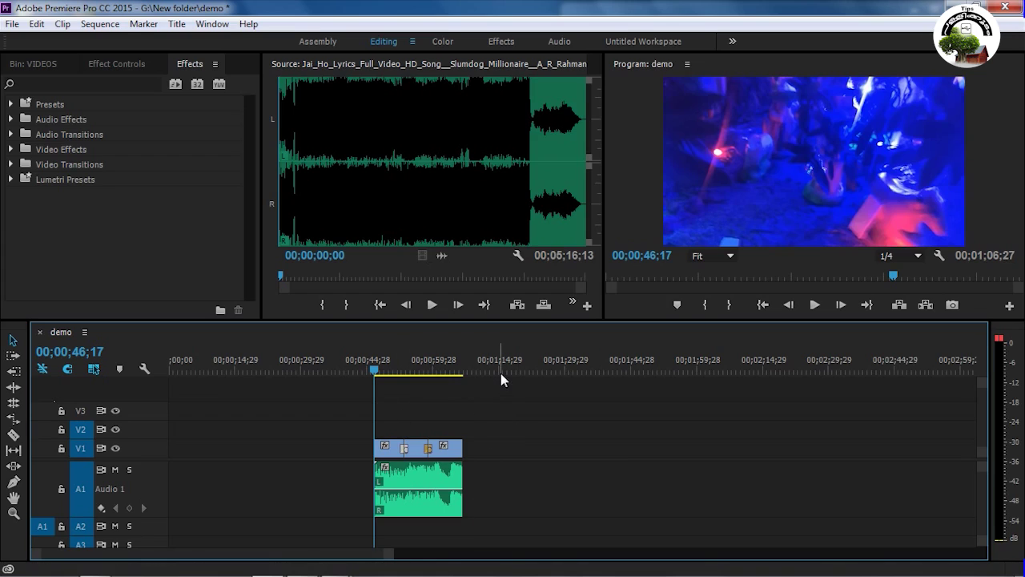
pyautogui.moveTo(374, 372)
pyautogui.mouseDown()
pyautogui.moveTo(390, 373)
pyautogui.moveTo(369, 376)
pyautogui.mouseUp()
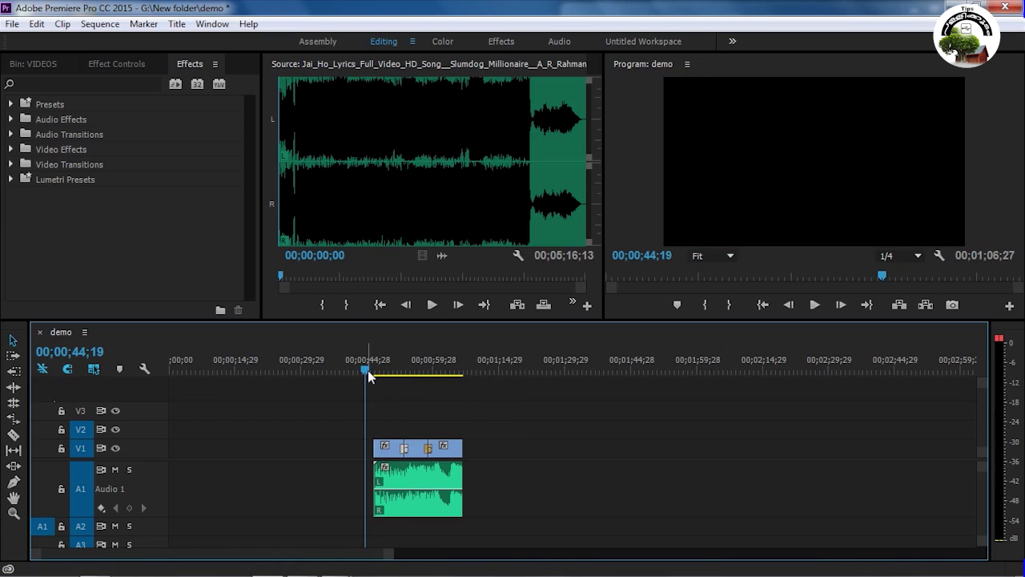
pyautogui.click(371, 373)
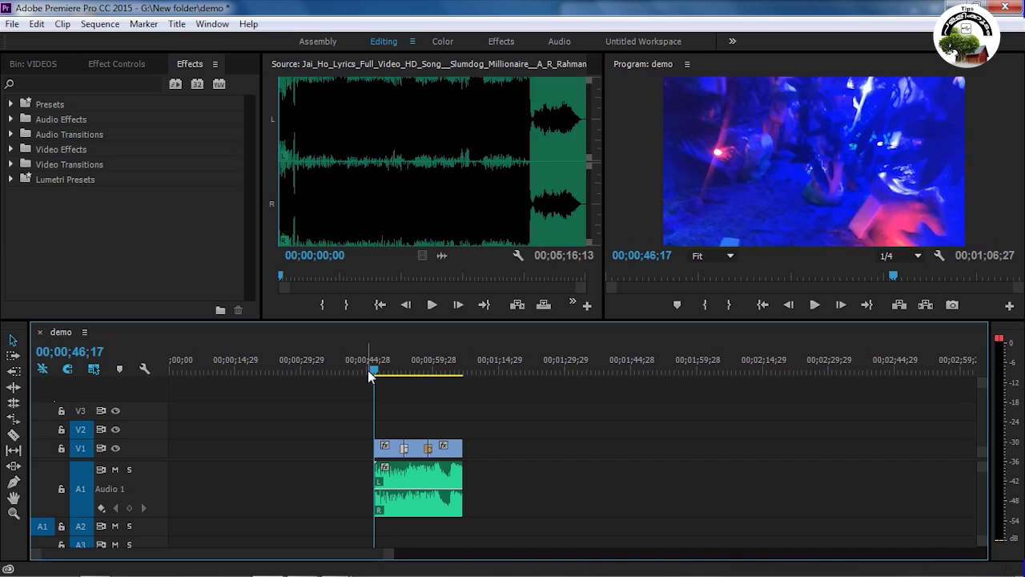
pyautogui.moveTo(373, 376)
pyautogui.mouseDown()
pyautogui.moveTo(352, 379)
pyautogui.moveTo(365, 381)
pyautogui.mouseUp()
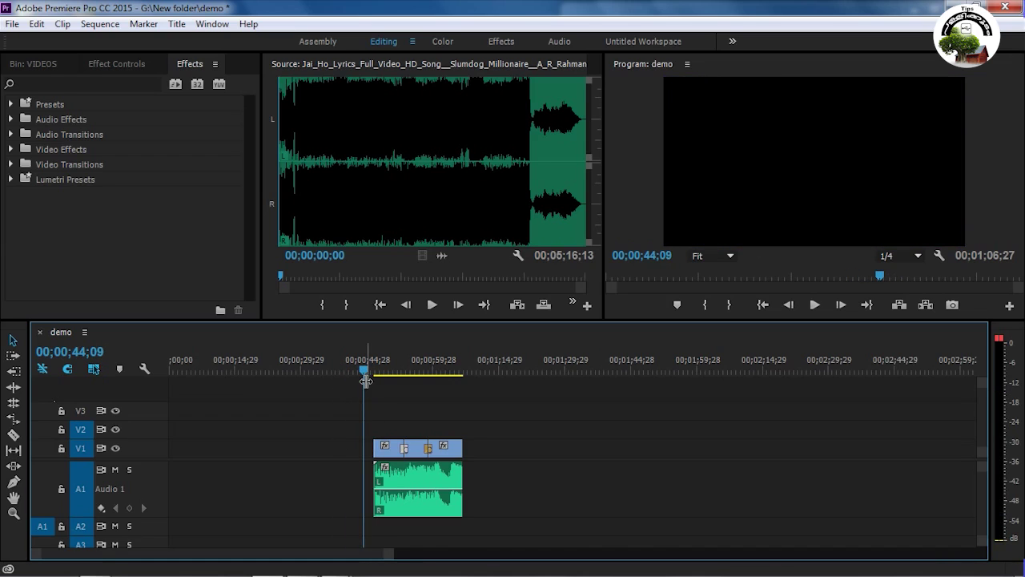
pyautogui.press('Down')
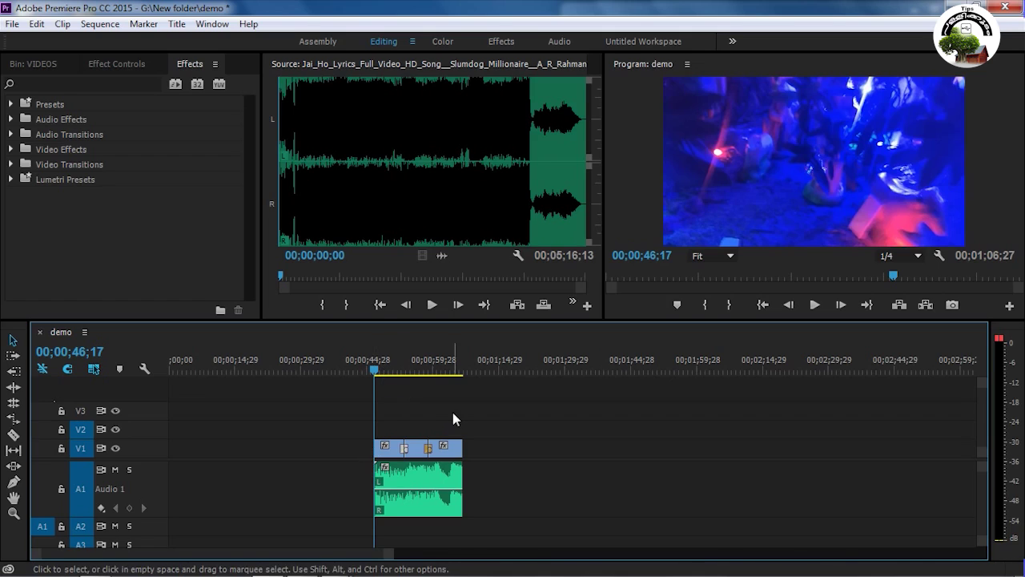
pyautogui.press('i')
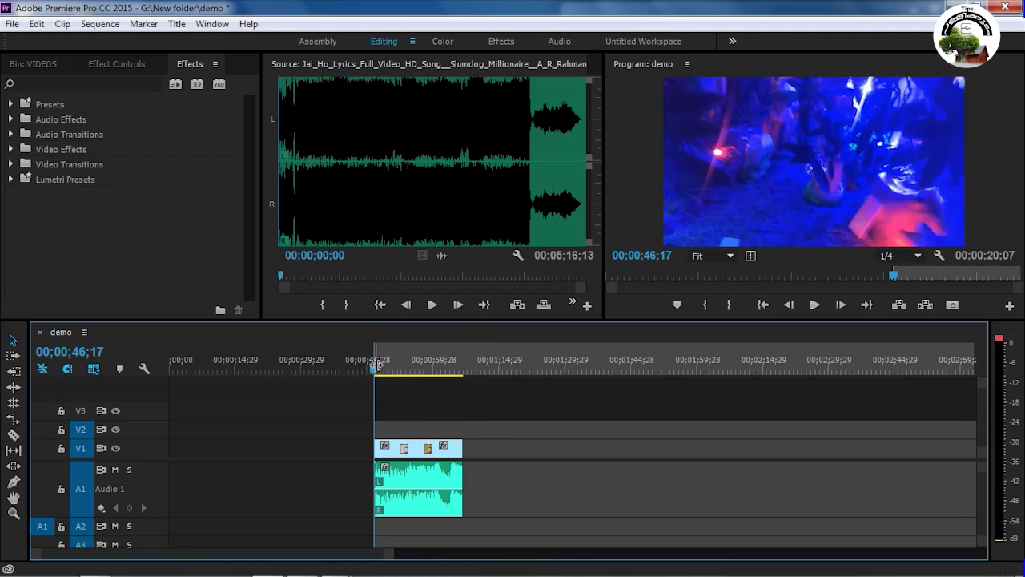
# Step: Mark the sequence Out point at the end of the last clip, 00;01;06;27, and scrub back through the marked range
pyautogui.click(476, 367)
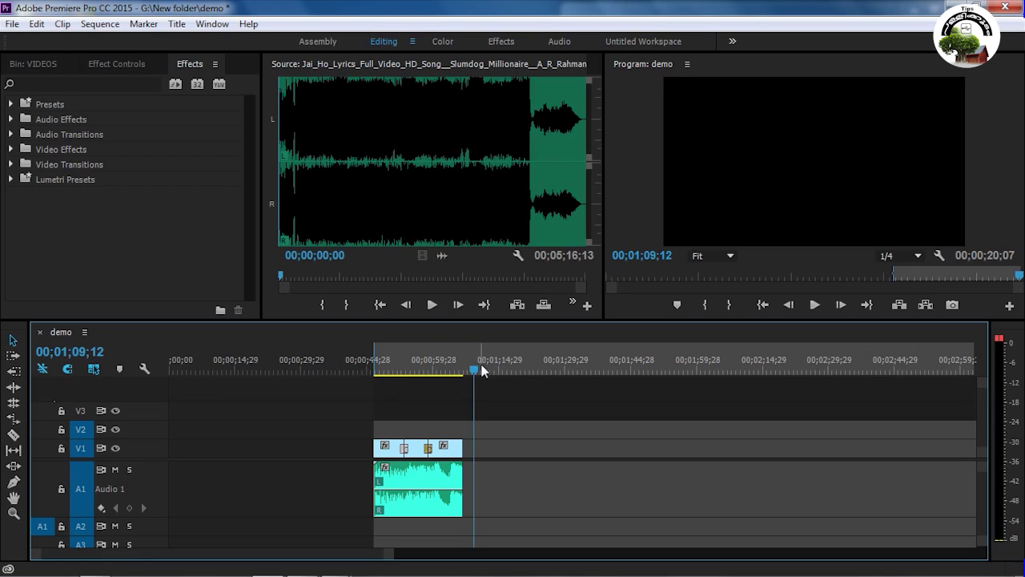
pyautogui.press('Up')
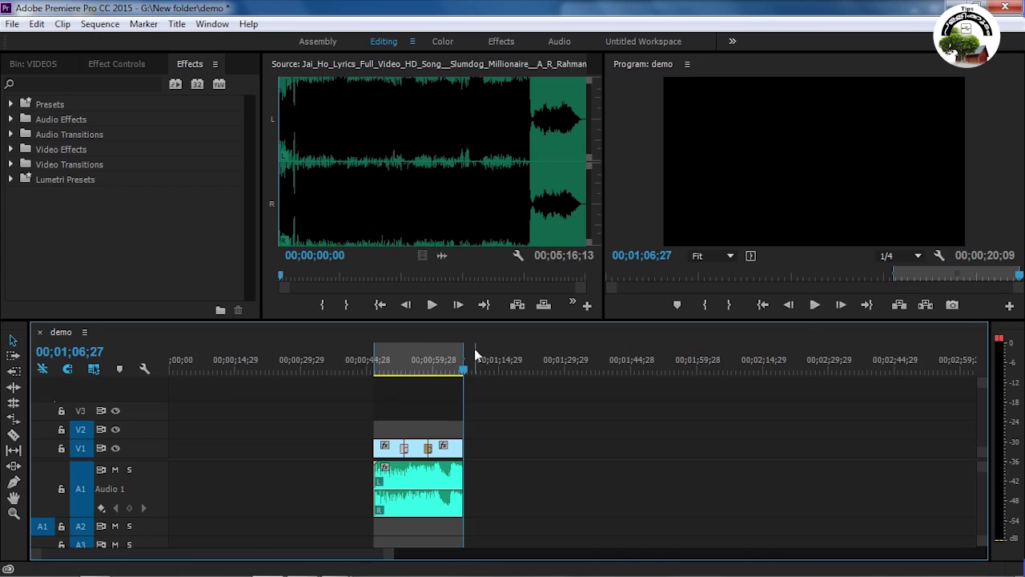
pyautogui.click(427, 365)
pyautogui.moveTo(426, 364); pyautogui.dragTo(401, 364)
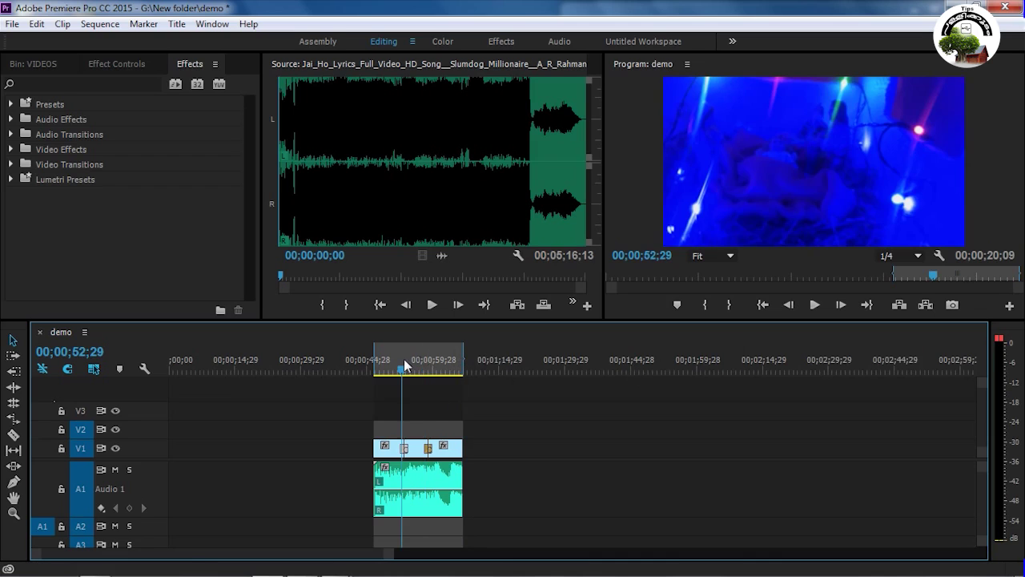
# Step: Open the media export settings for the demo sequence and set the format to H.264
pyautogui.click(12, 23)
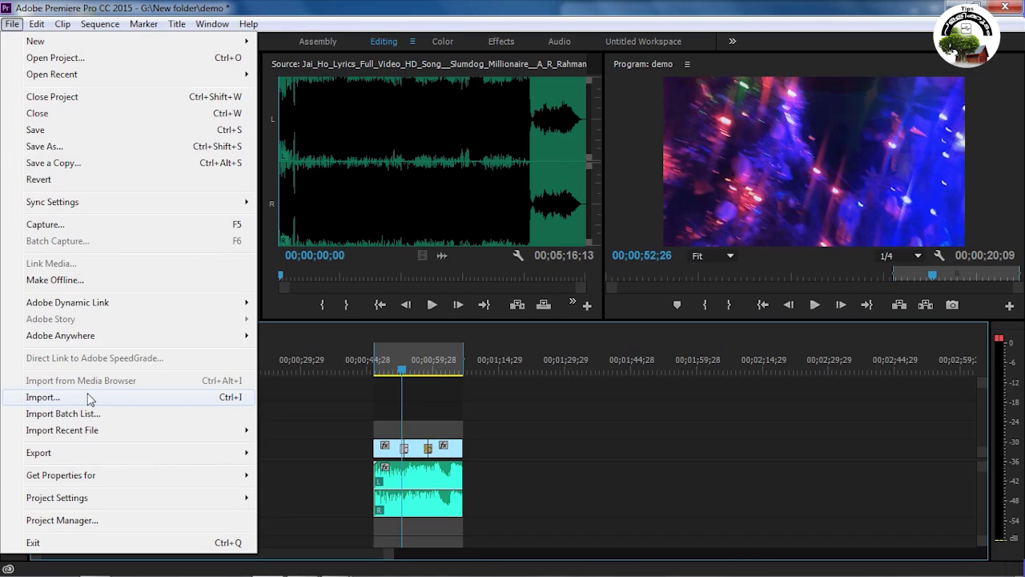
pyautogui.moveTo(85, 461)
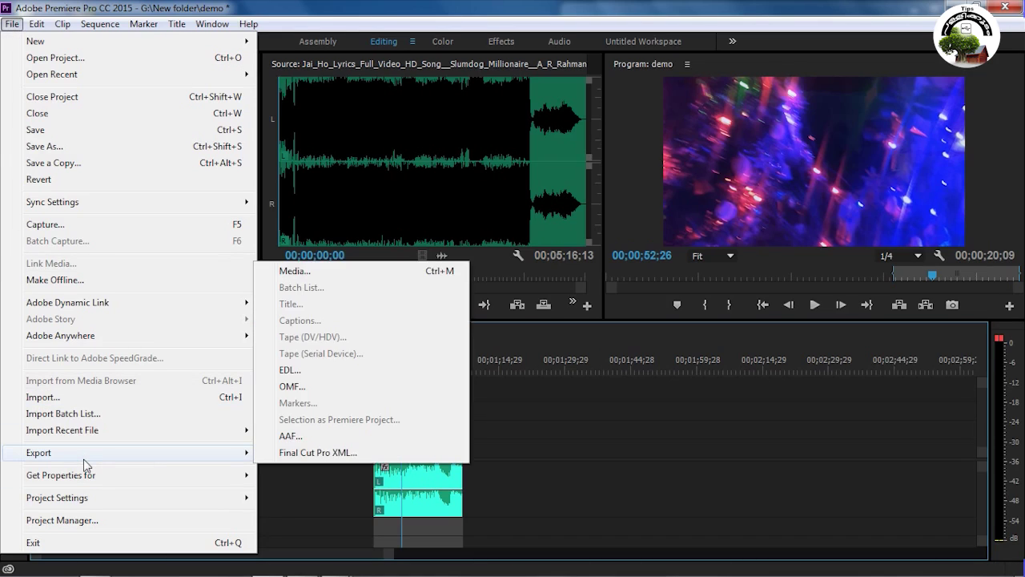
pyautogui.click(324, 274)
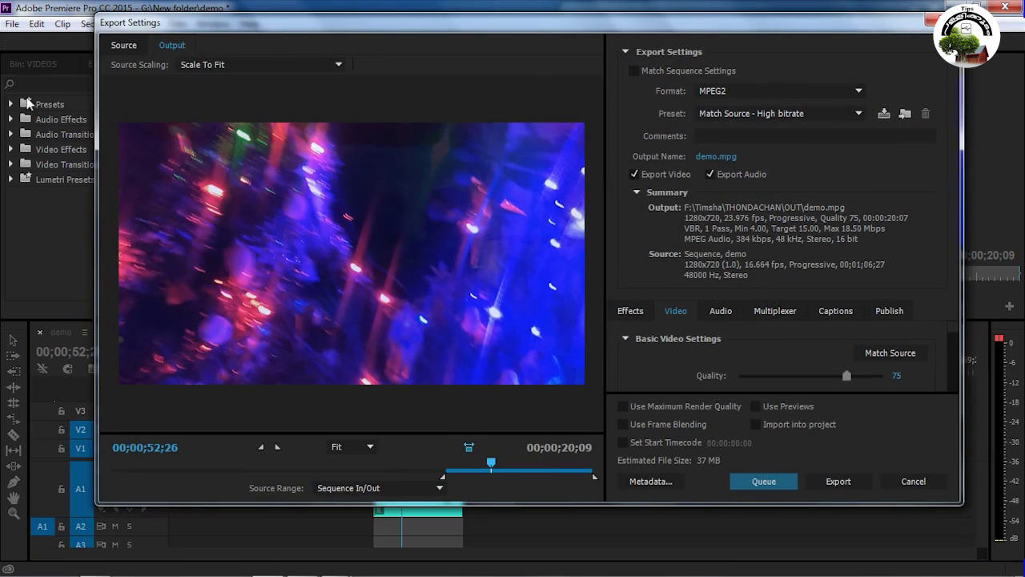
pyautogui.click(859, 92)
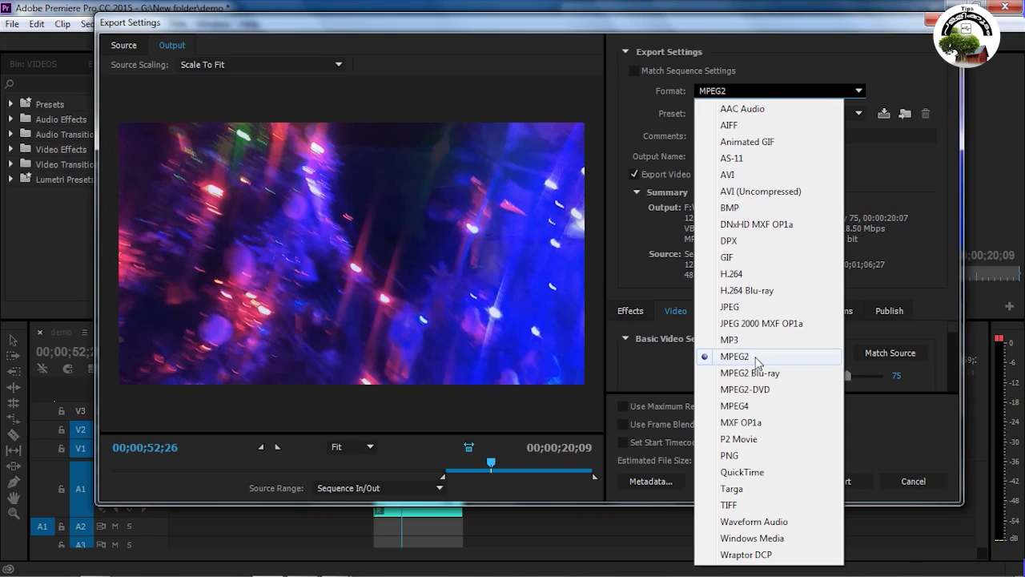
pyautogui.click(747, 276)
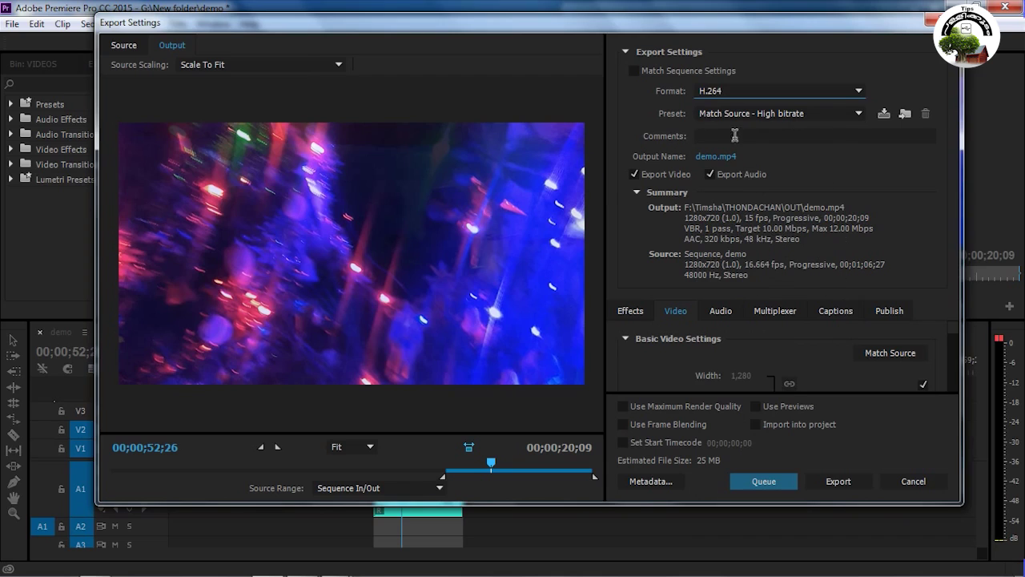
# Step: Open the output name for editing, keep the file name demo, and browse to Local Disk (G:) as the save location
pyautogui.click(809, 135)
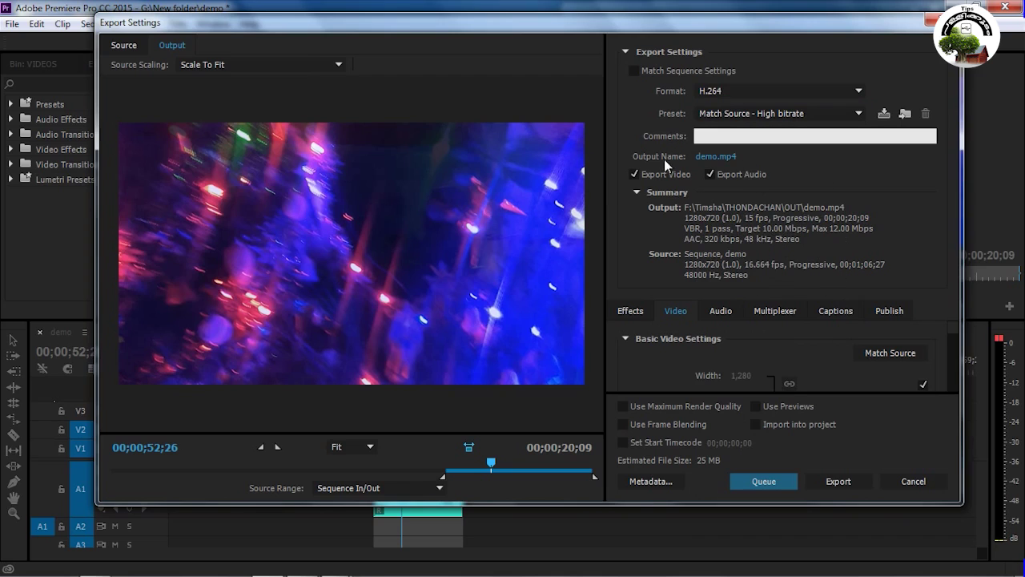
pyautogui.click(716, 157)
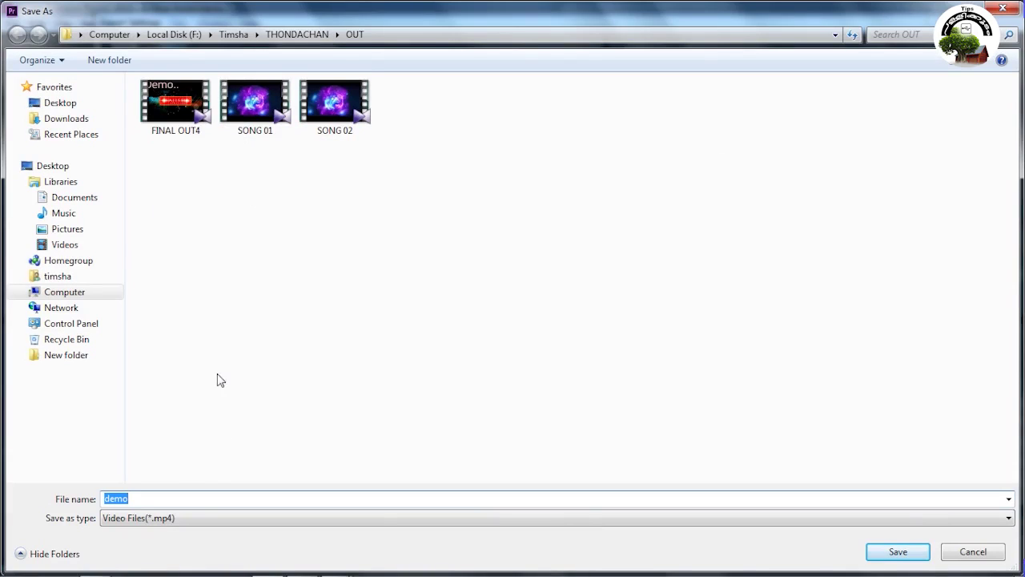
pyautogui.click(145, 501)
pyautogui.click(35, 294)
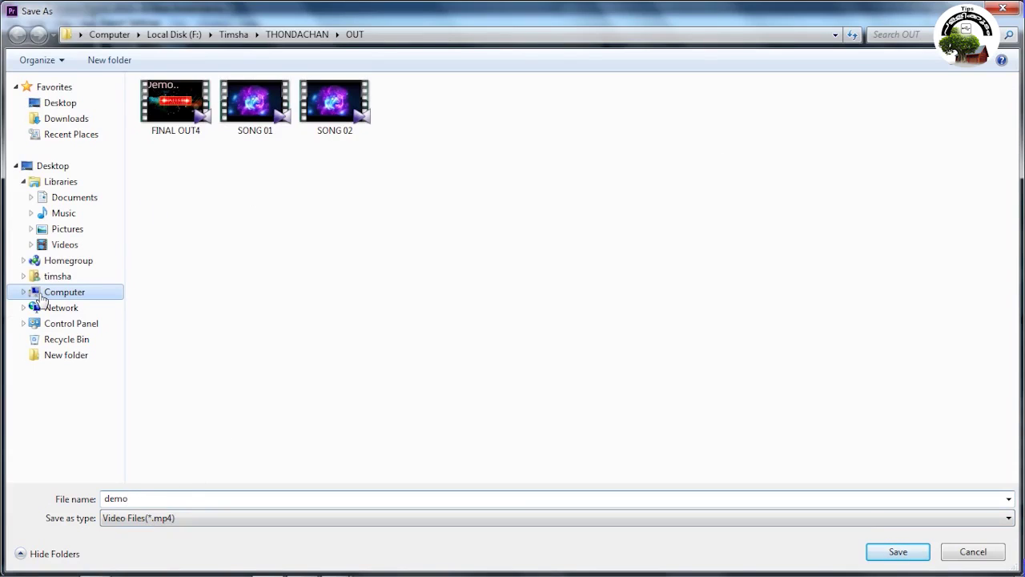
pyautogui.click(678, 305)
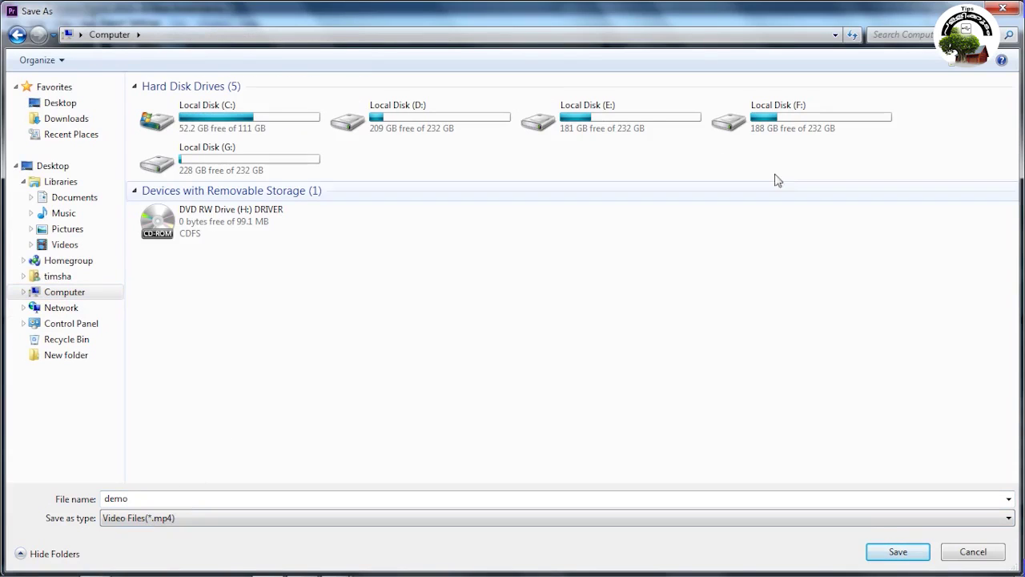
pyautogui.click(789, 131)
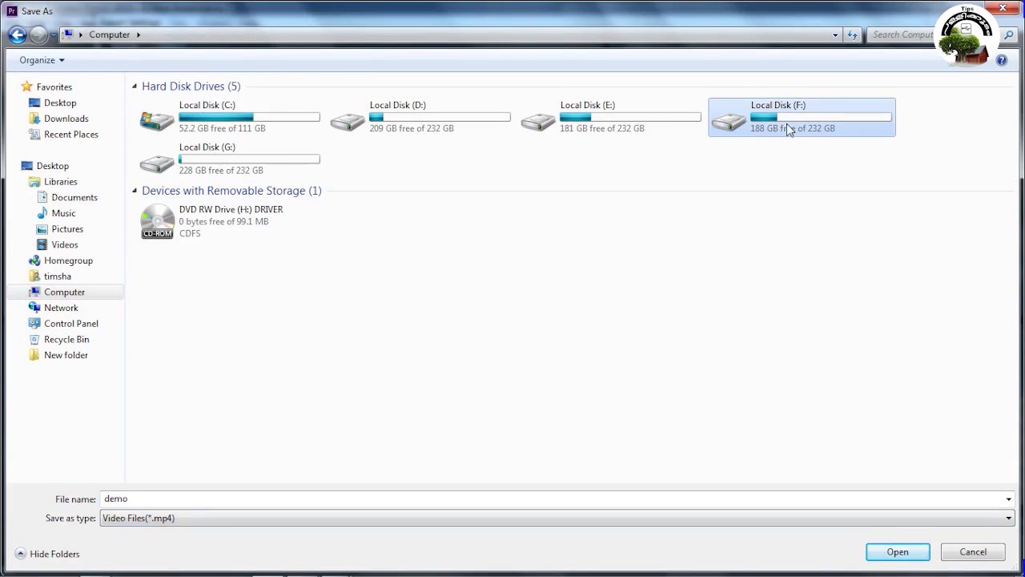
pyautogui.doubleClick(288, 162)
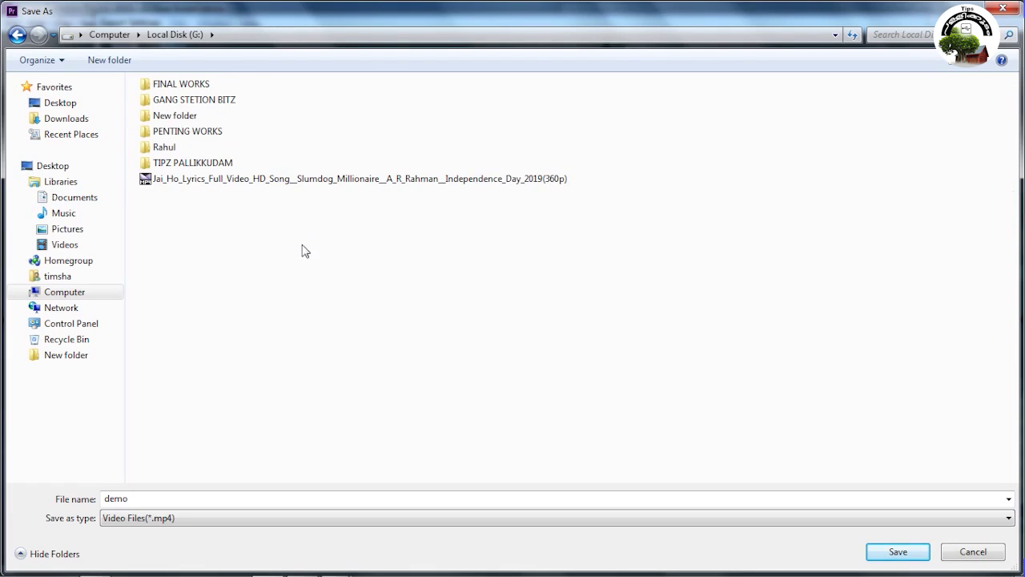
# Step: Save the output as demo in a new folder named out on Local Disk (G:) and export the sequence
pyautogui.click(112, 60)
pyautogui.write('ou')
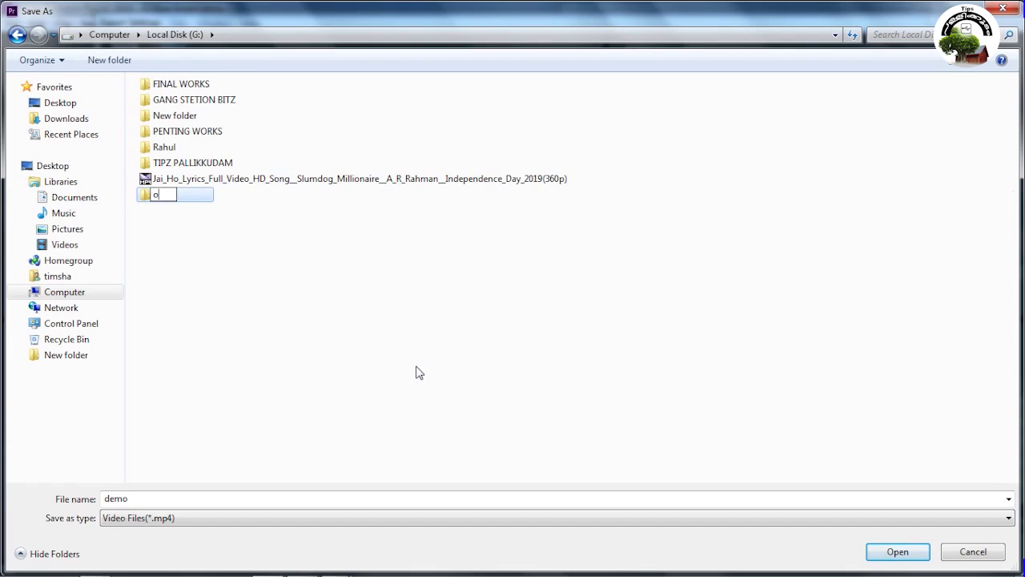
pyautogui.press('Return')
pyautogui.doubleClick(172, 199)
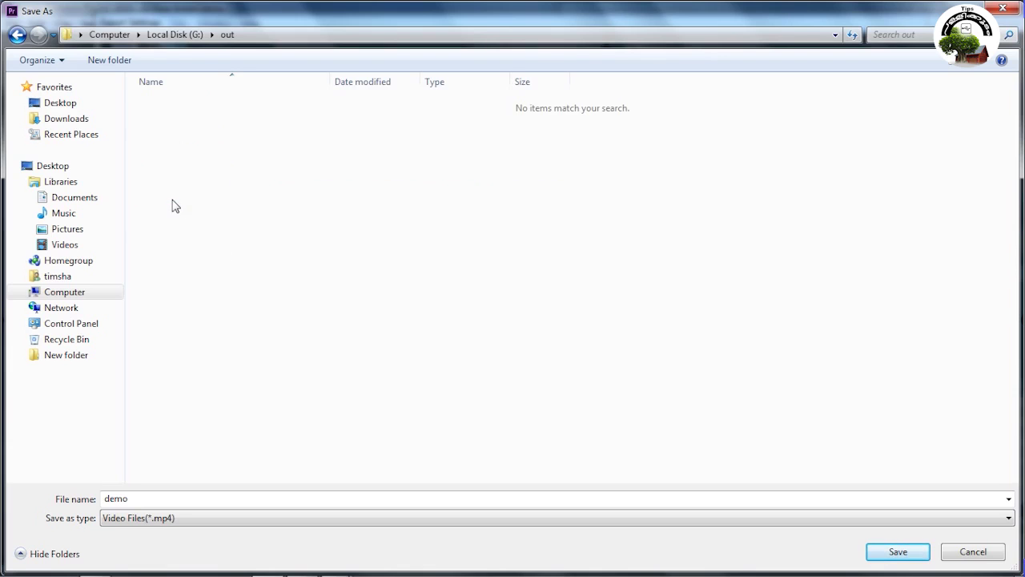
pyautogui.click(903, 555)
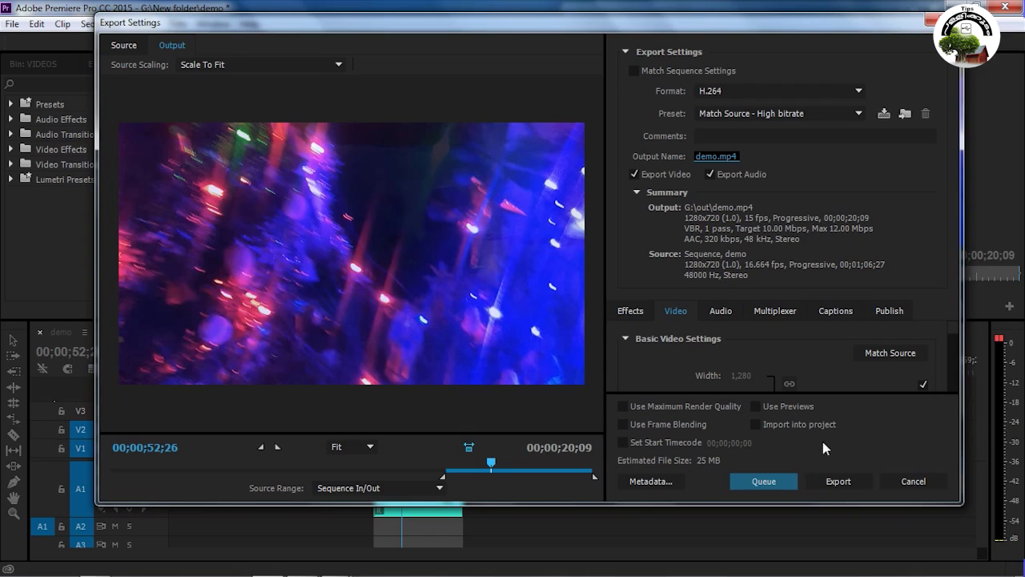
pyautogui.click(836, 484)
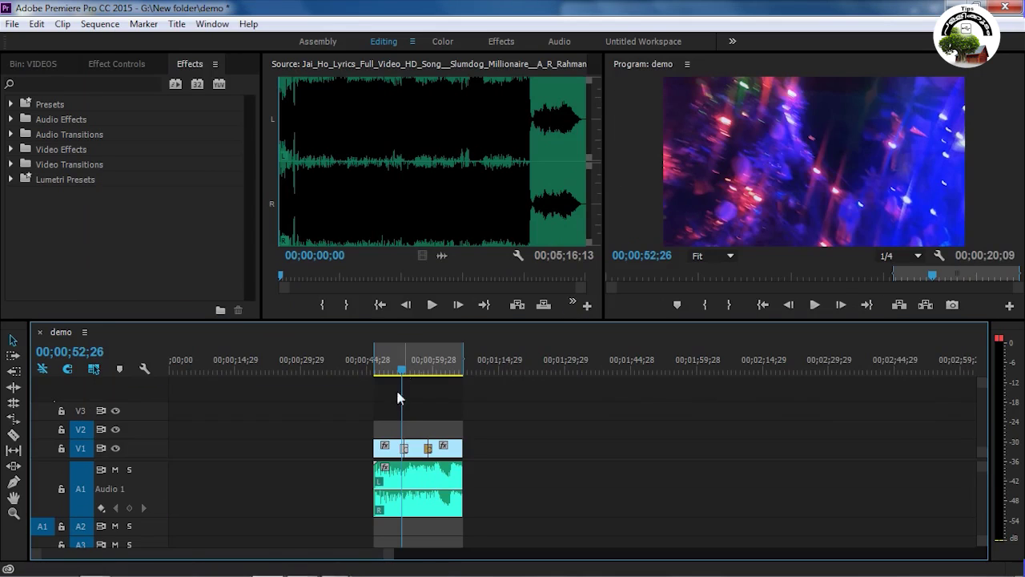
# Step: Switch to Windows Explorer, open the out folder on Local Disk (G:), play the exported demo video in KMPlayer and close the player
pyautogui.click(432, 367)
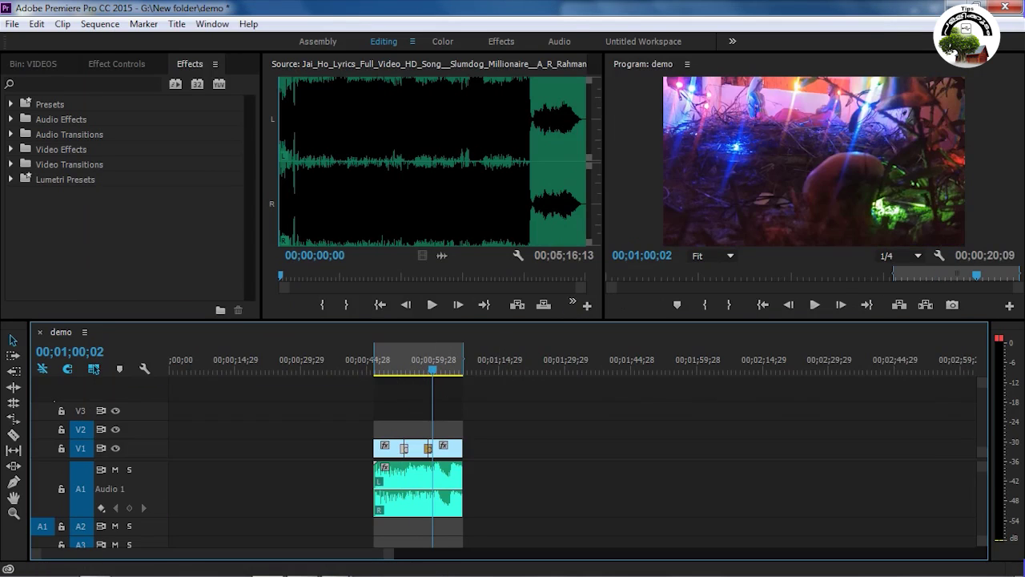
pyautogui.click(946, 6)
pyautogui.doubleClick(780, 286)
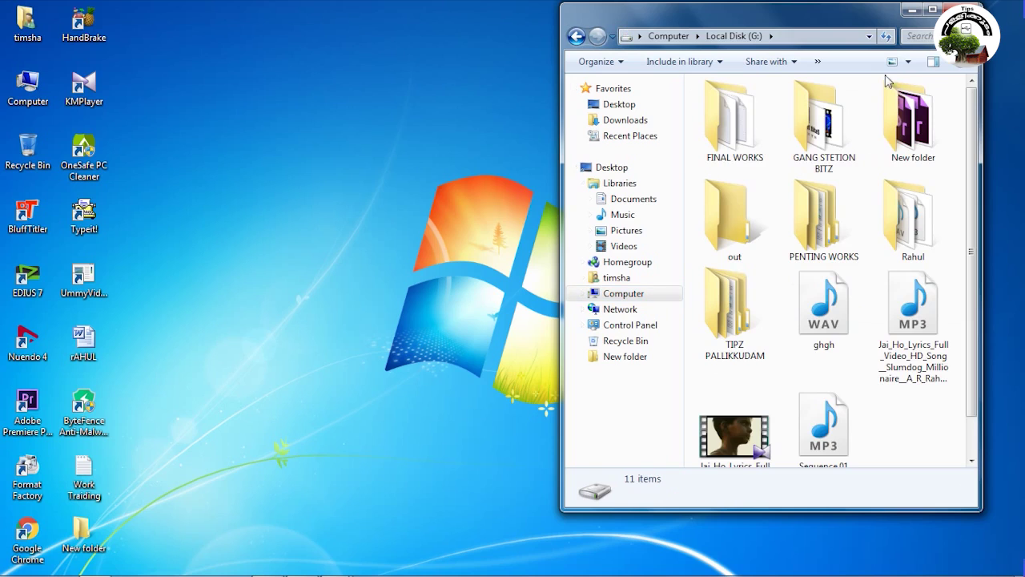
pyautogui.click(932, 9)
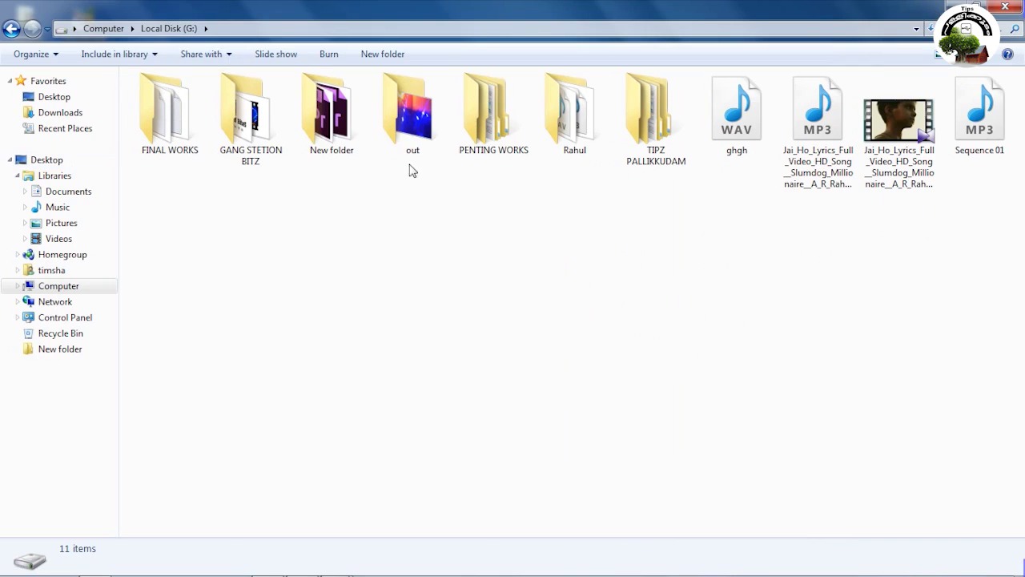
pyautogui.doubleClick(427, 124)
pyautogui.click(173, 109)
pyautogui.doubleClick(174, 109)
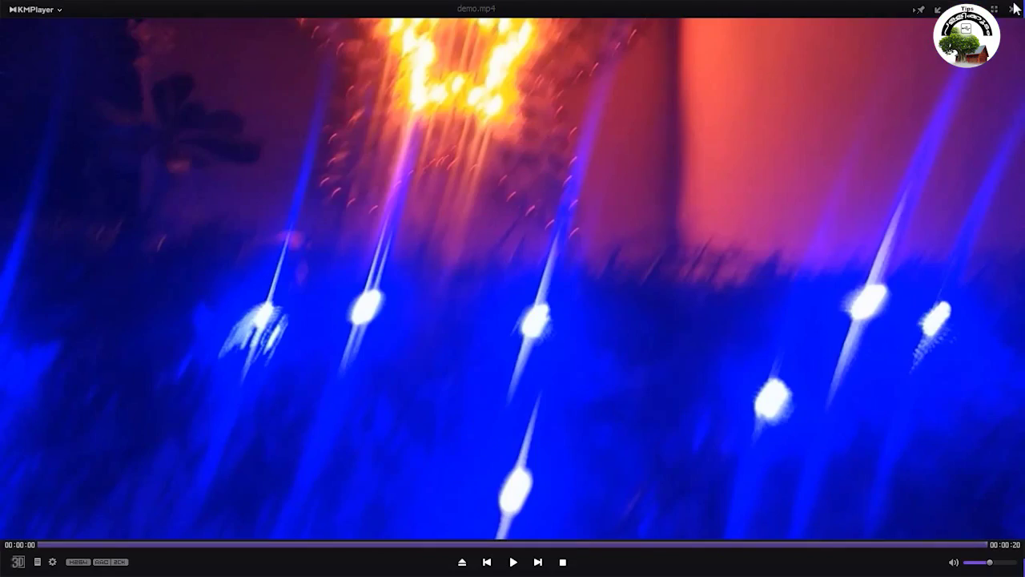
pyautogui.click(1014, 10)
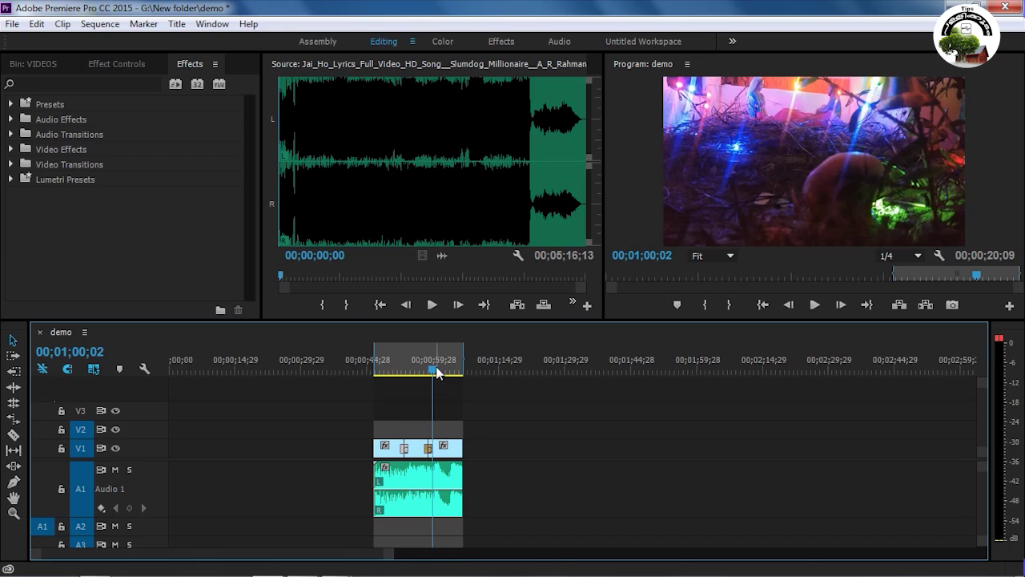
pyautogui.moveTo(435, 370); pyautogui.dragTo(413, 371)
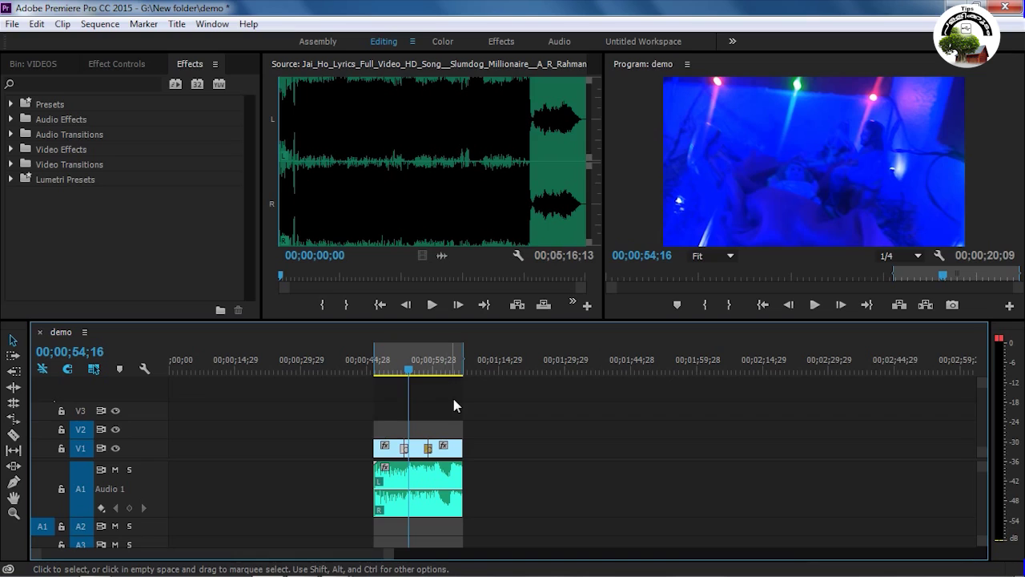
pyautogui.moveTo(495, 474); pyautogui.dragTo(315, 520)
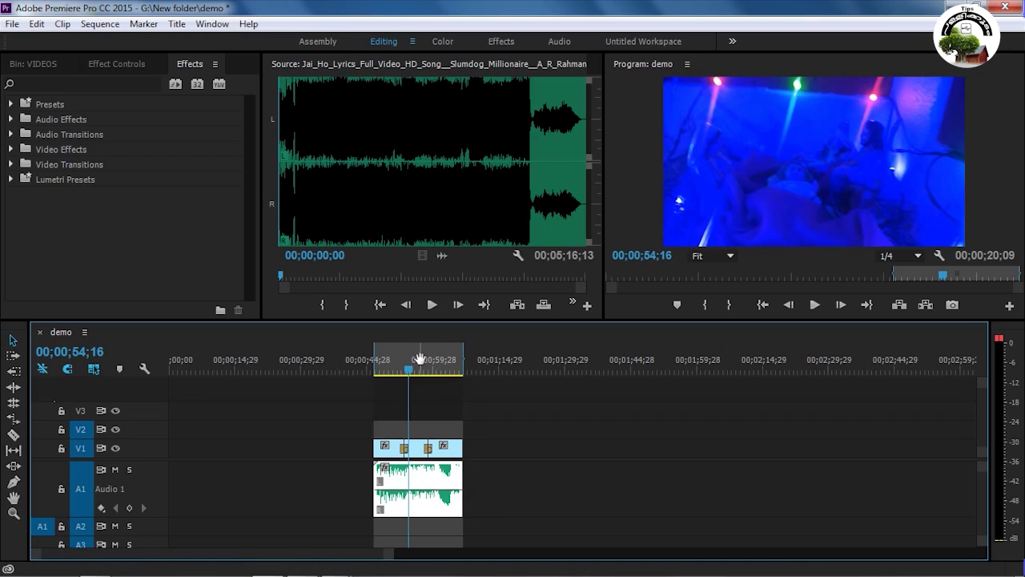
pyautogui.moveTo(420, 358); pyautogui.dragTo(450, 361)
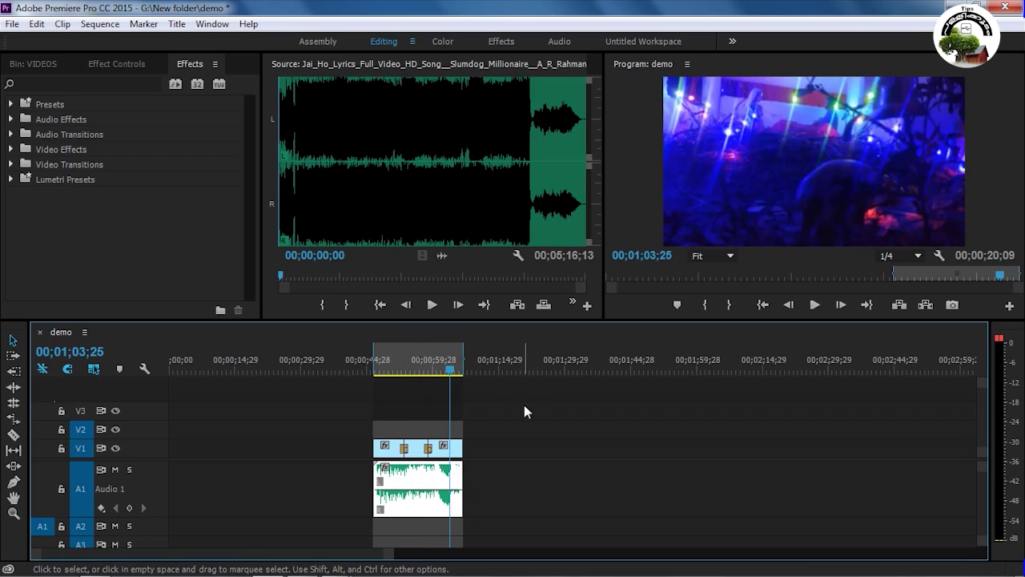
# Step: Deselect the clips and clear the sequence's Out point
pyautogui.click(524, 405)
pyautogui.rightClick(438, 353)
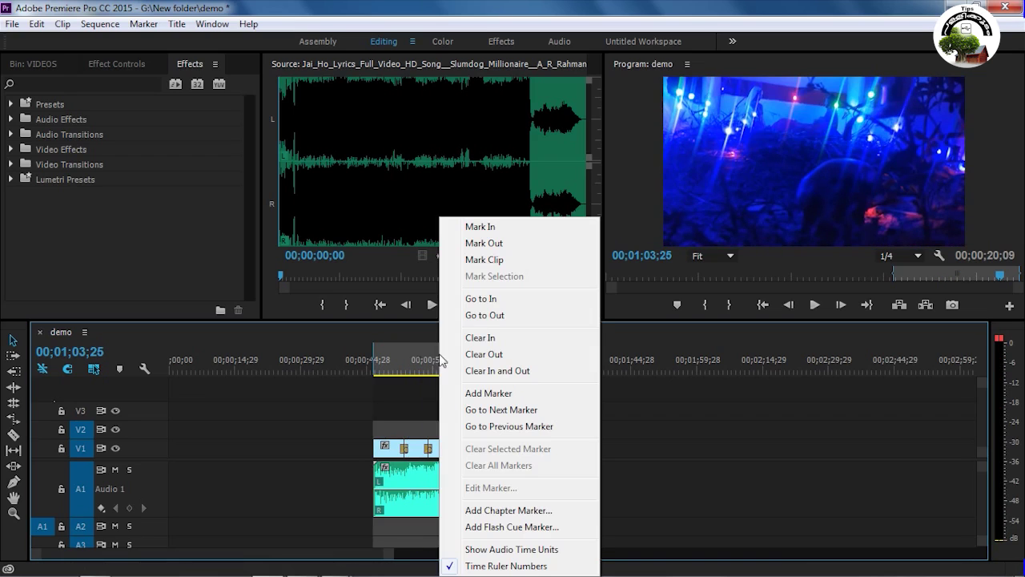
pyautogui.click(532, 354)
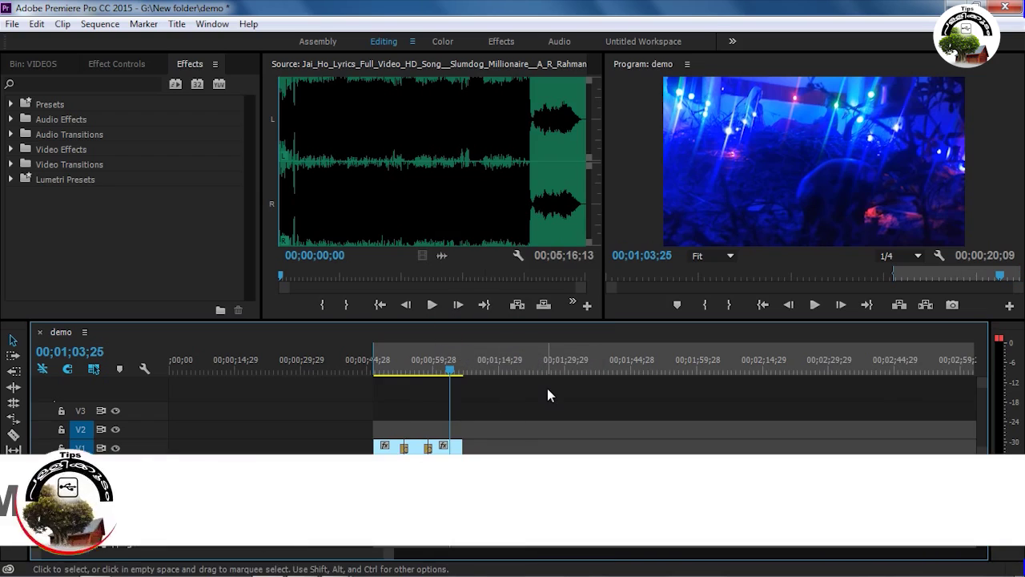
pyautogui.click(499, 367)
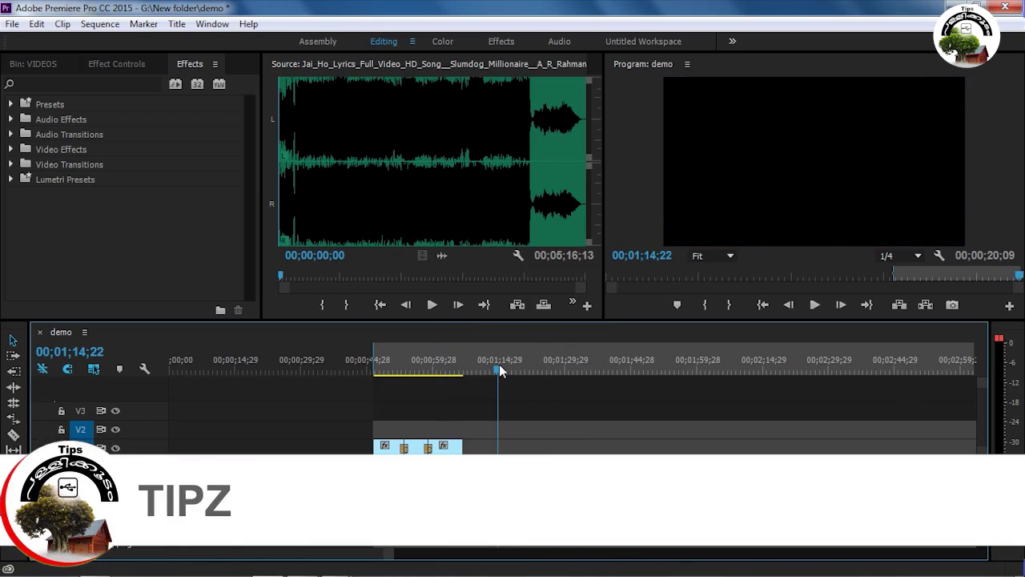
pyautogui.click(601, 360)
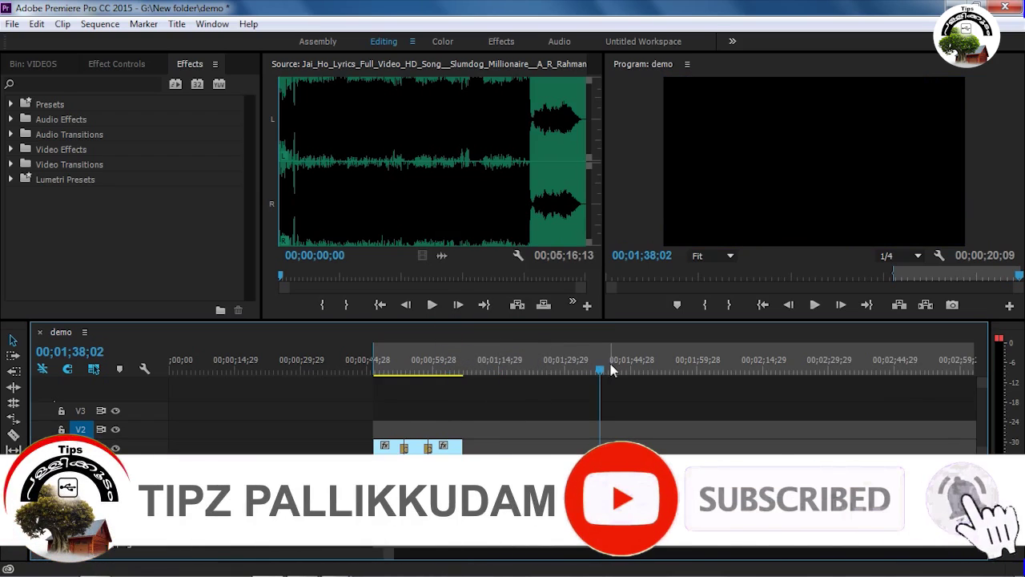
pyautogui.click(533, 358)
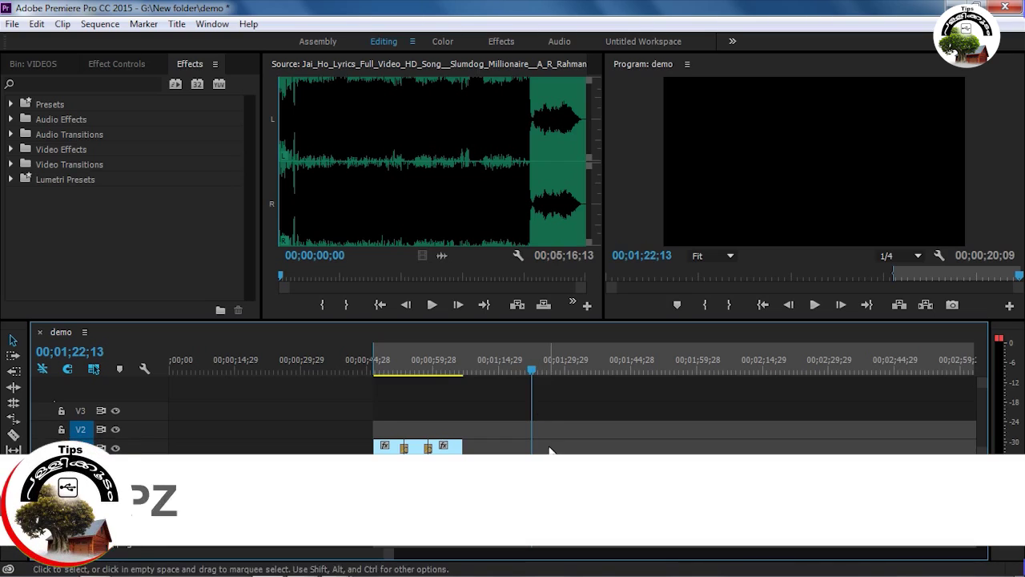
pyautogui.click(670, 364)
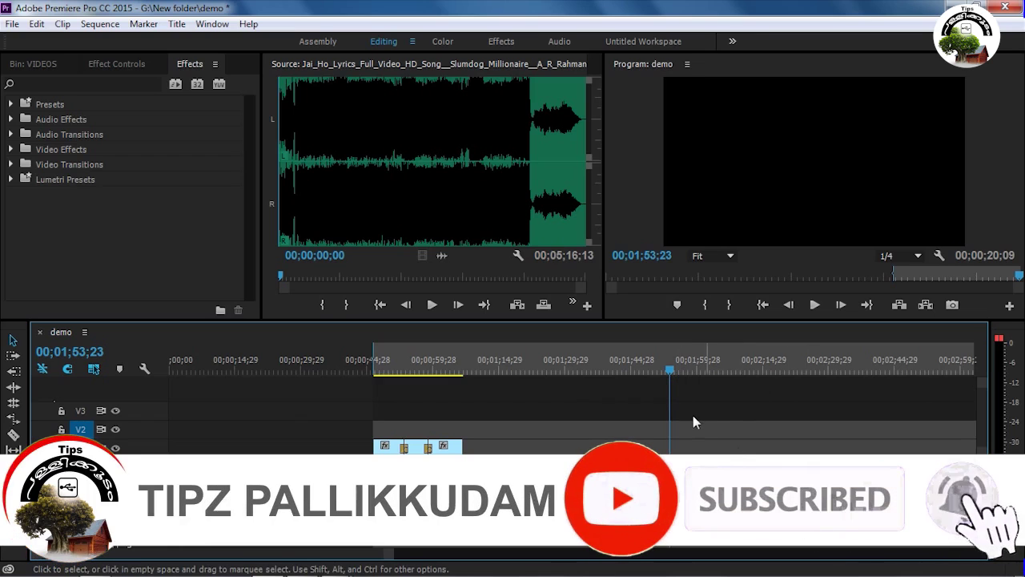
pyautogui.click(665, 369)
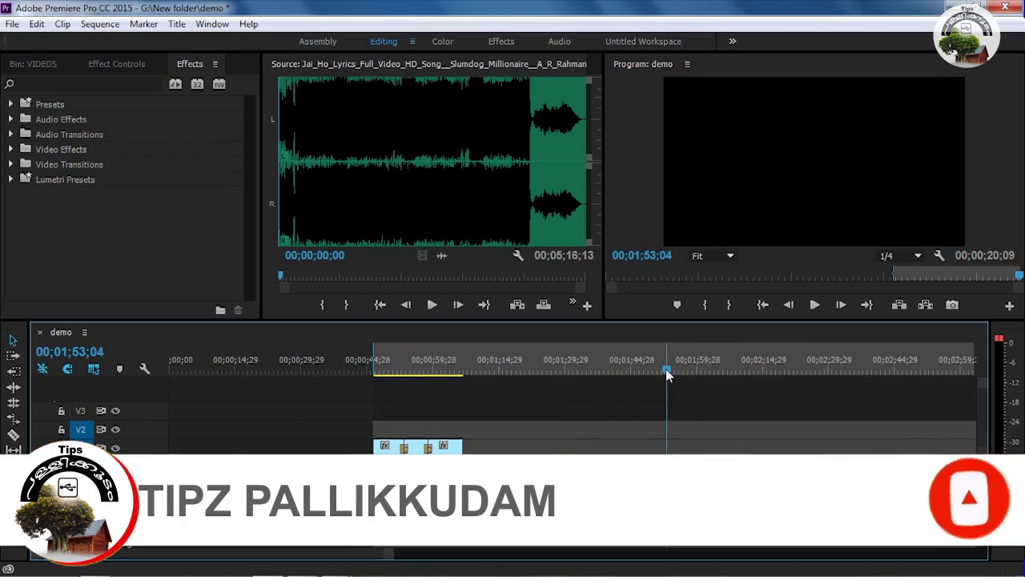